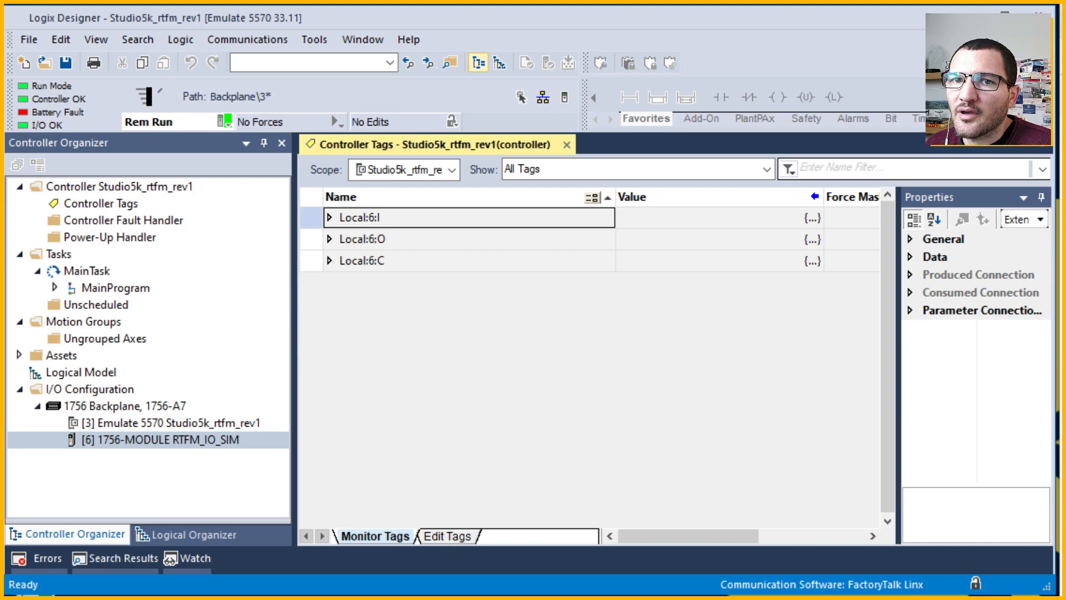
Expand Local:6:O and Local:6:I data, viewing the individual bits of Local:6:I.Data[0].
left_click(330, 239)
left_click(341, 261)
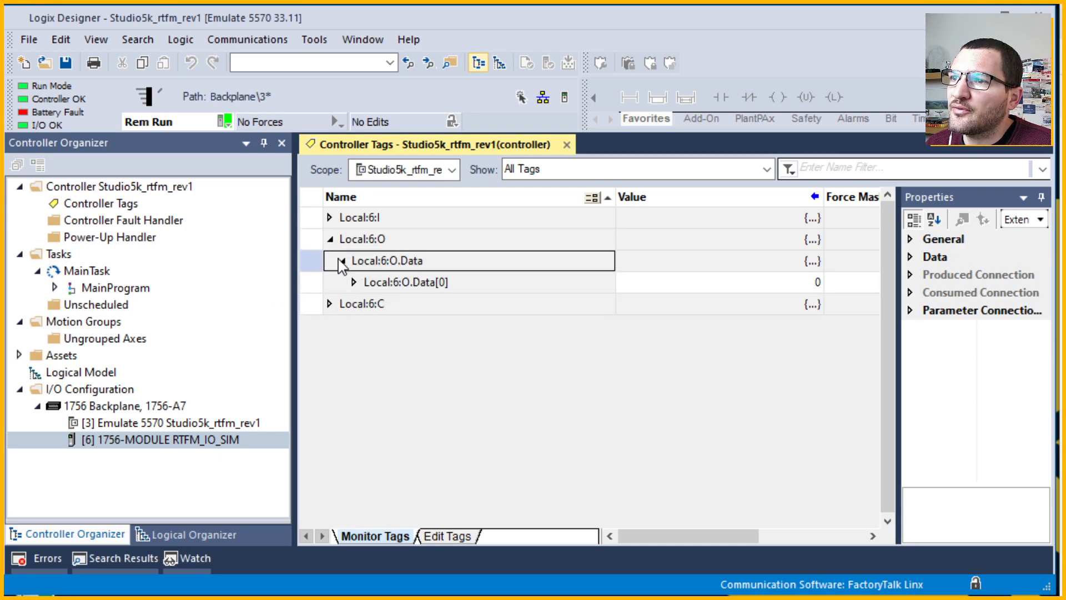
left_click(330, 218)
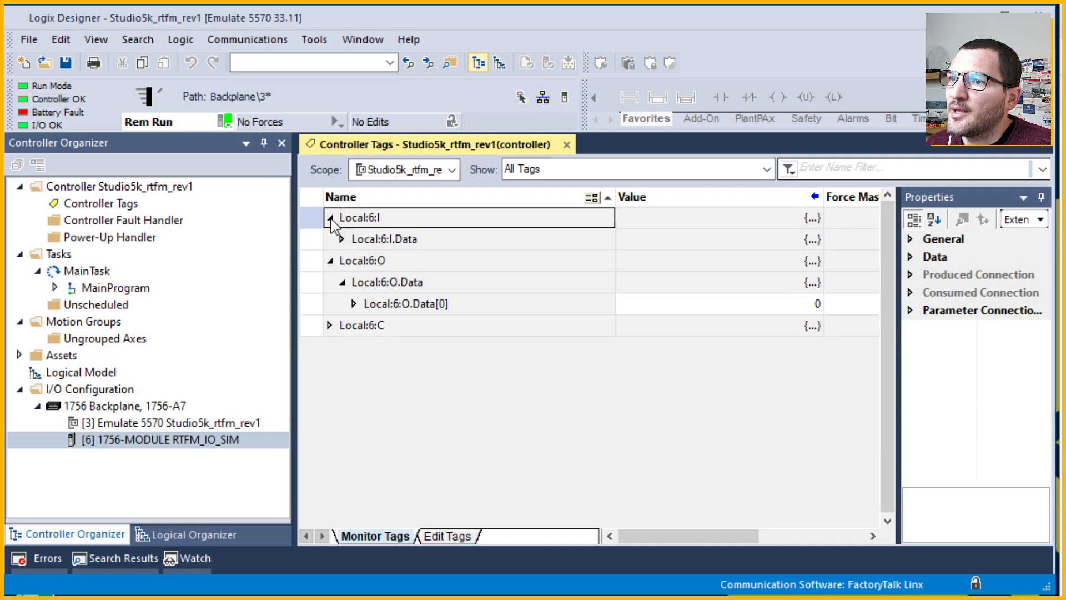
left_click(343, 240)
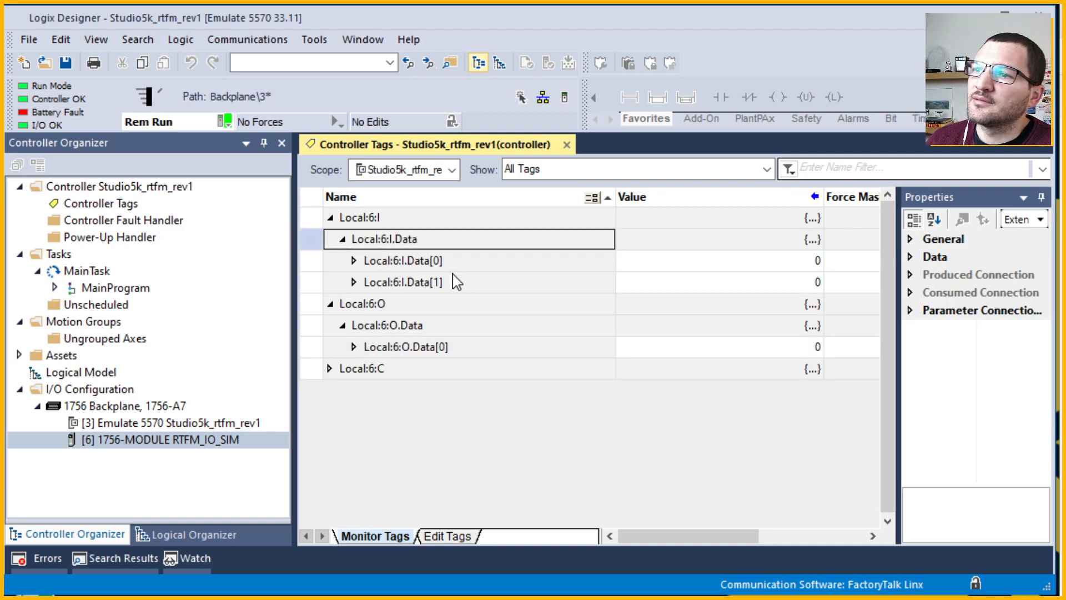
left_click(353, 260)
scroll(352, 267, "down", 1)
scroll(358, 277, "down", 7)
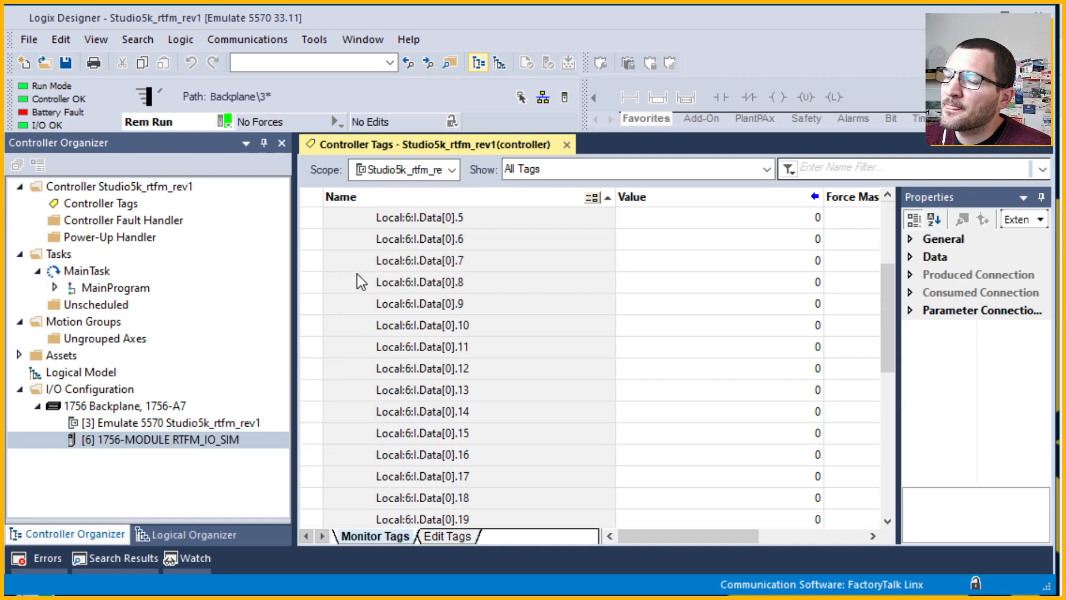
scroll(364, 272, "up", 2)
scroll(363, 271, "up", 6)
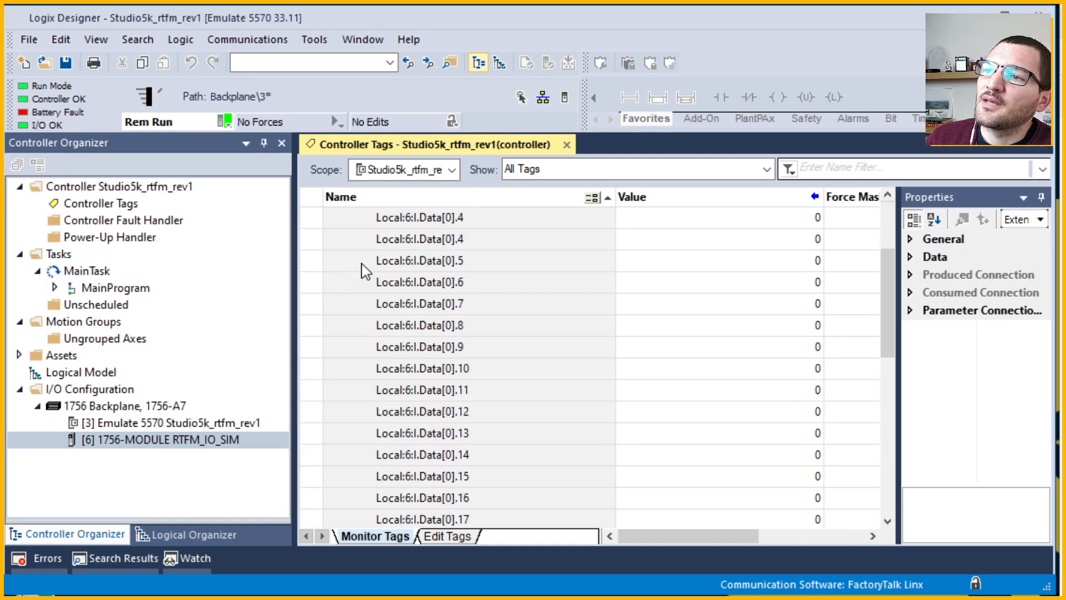
left_click(354, 260)
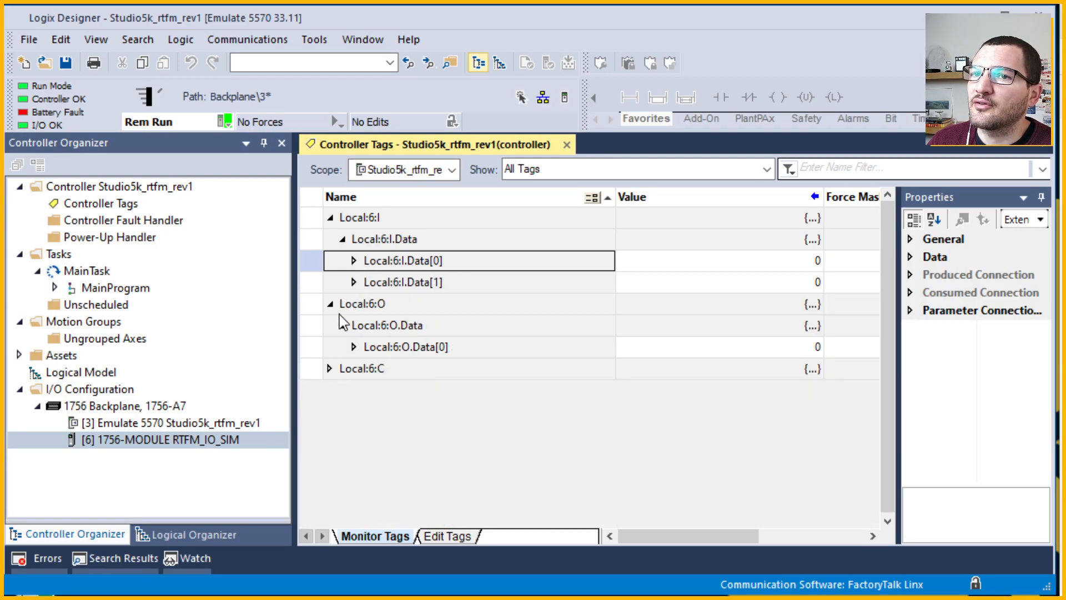
Expand Local:6:C.Data to view its configuration entries, then collapse it again.
left_click(328, 368)
left_click(343, 389)
scroll(341, 406, "up", 3)
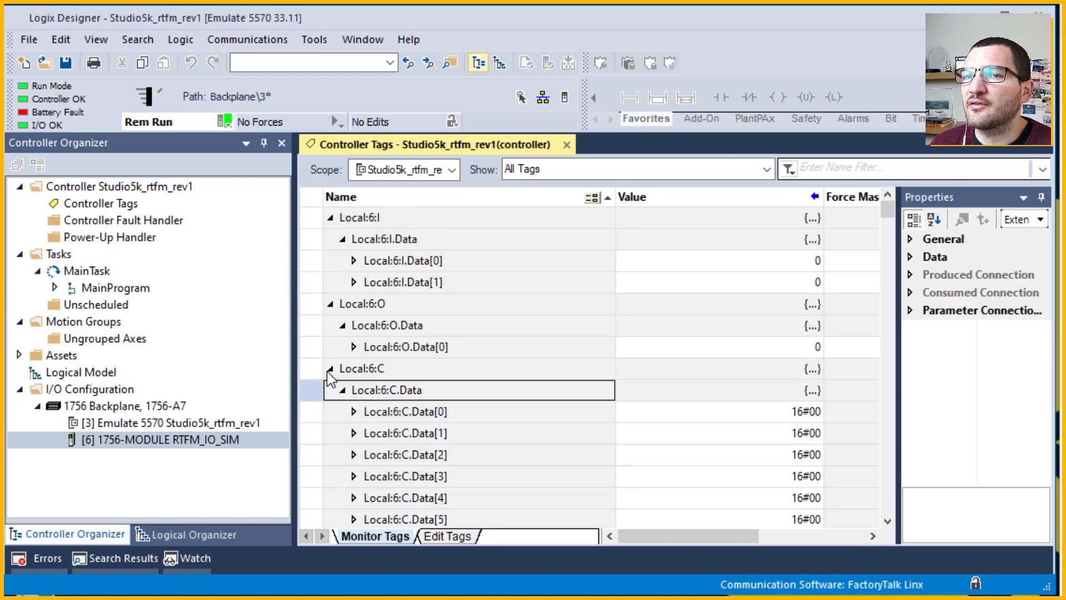
left_click(343, 393)
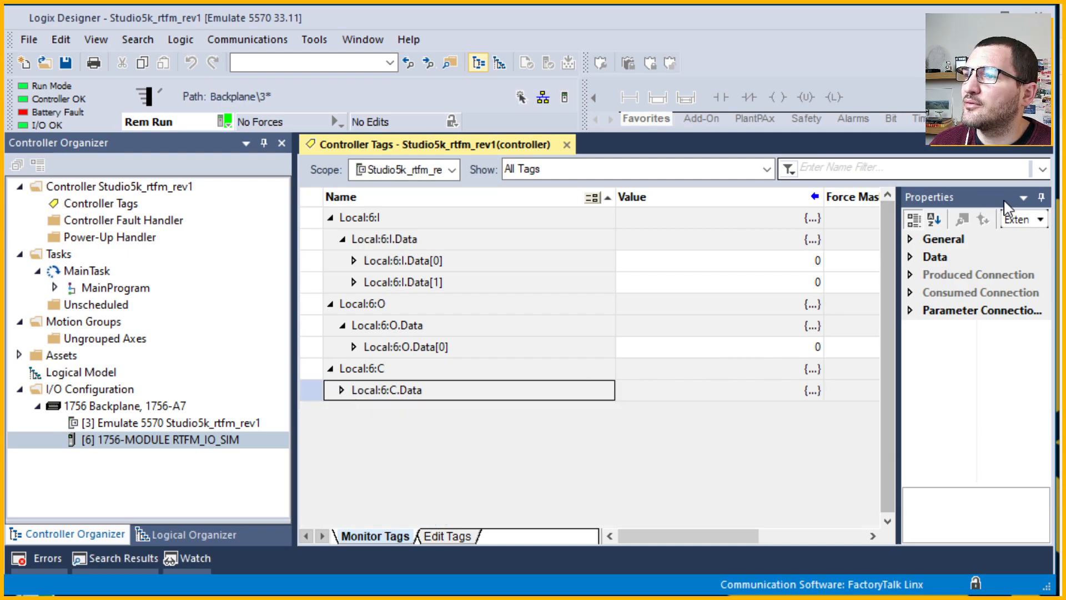
Hide the Properties pane to widen the tag list and collapse Local:6:I, O and C.
left_click(1041, 197)
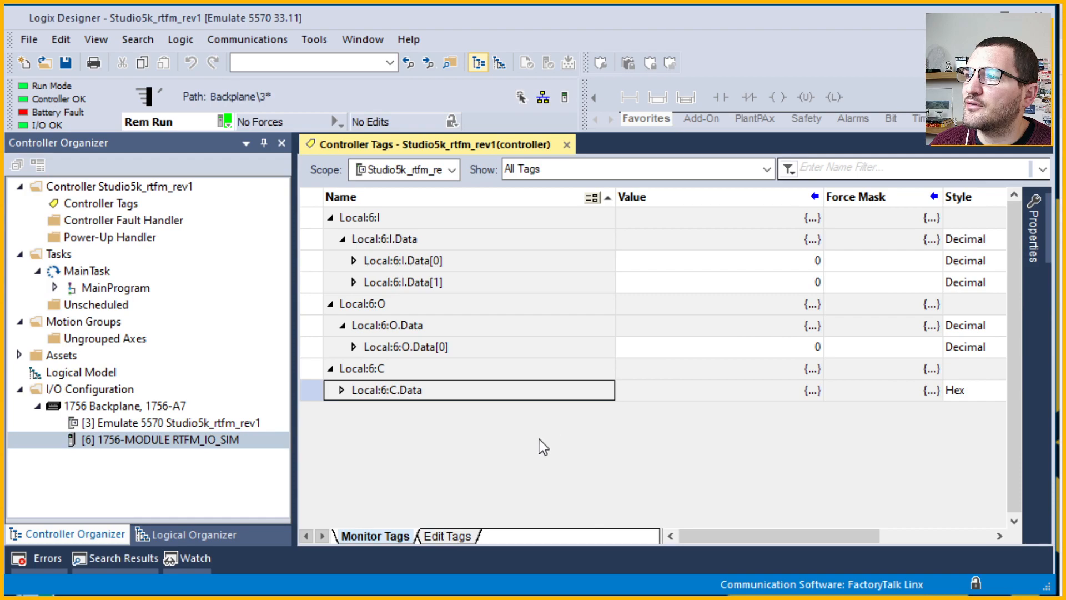
left_click(330, 217)
left_click(330, 238)
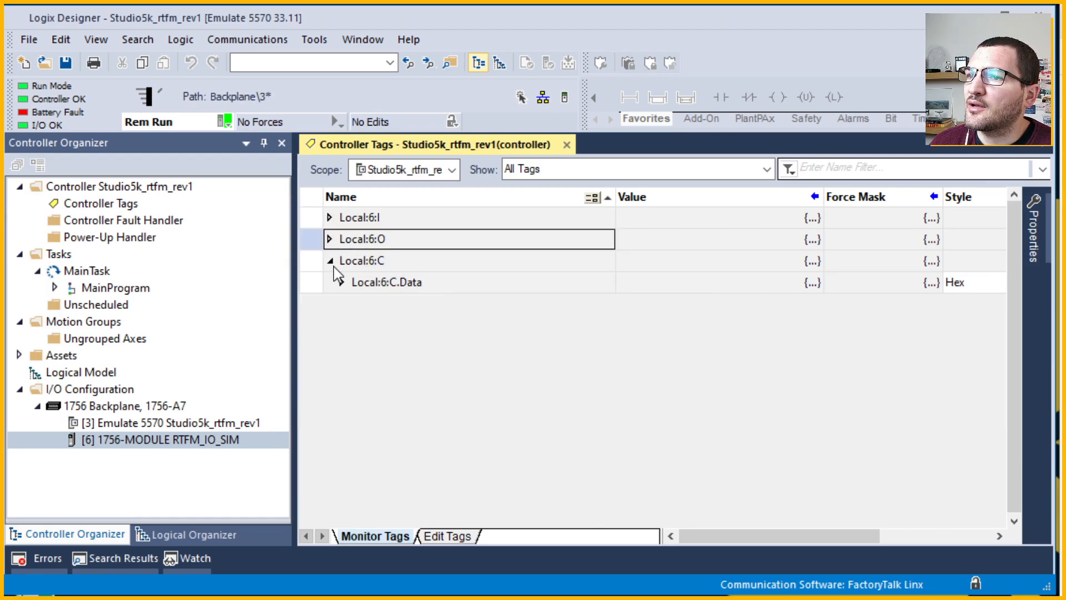
double_click(366, 265)
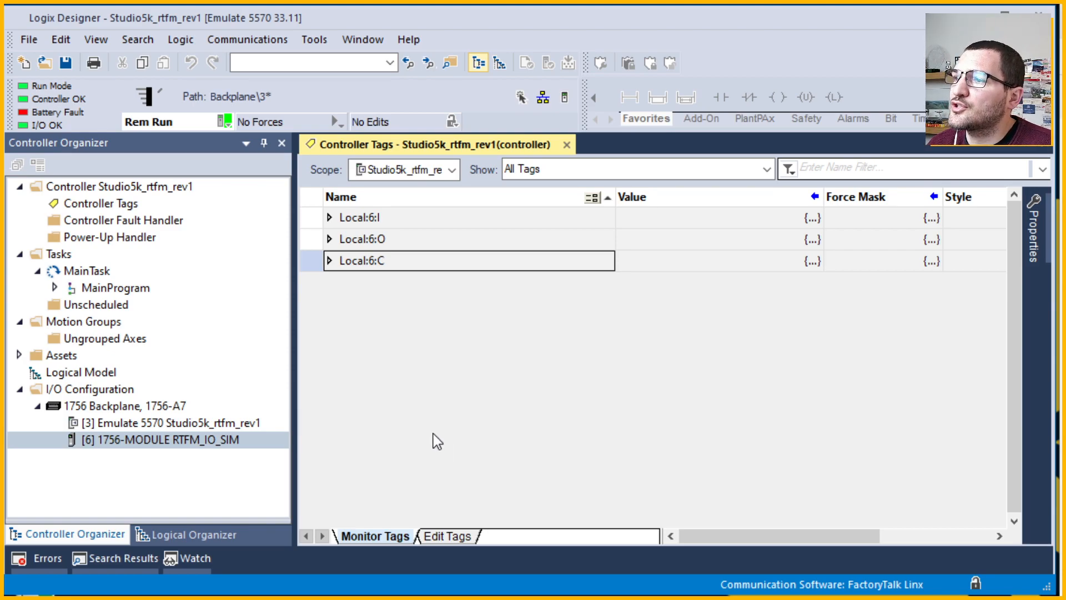
Bring up the New Tag dialog and enter Motor as the tag name.
left_click(31, 45)
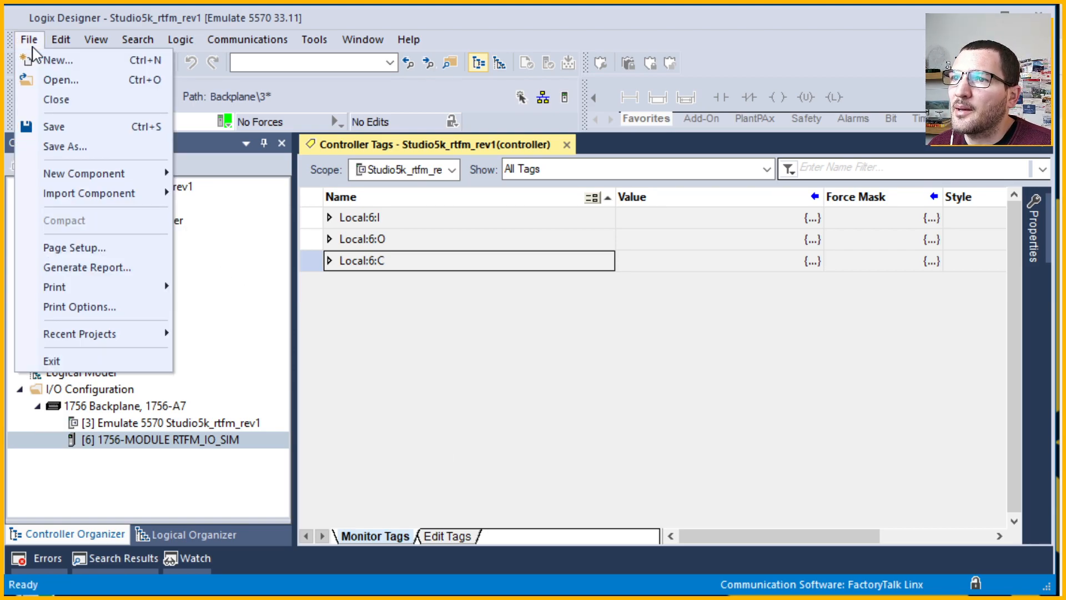
mouse_move(65, 180)
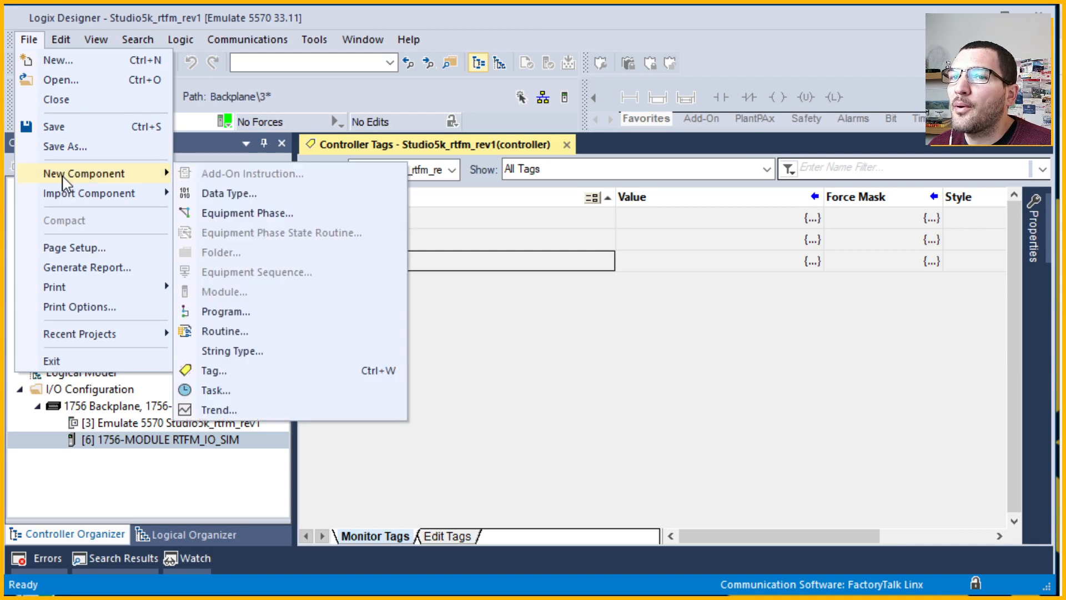
left_click(239, 378)
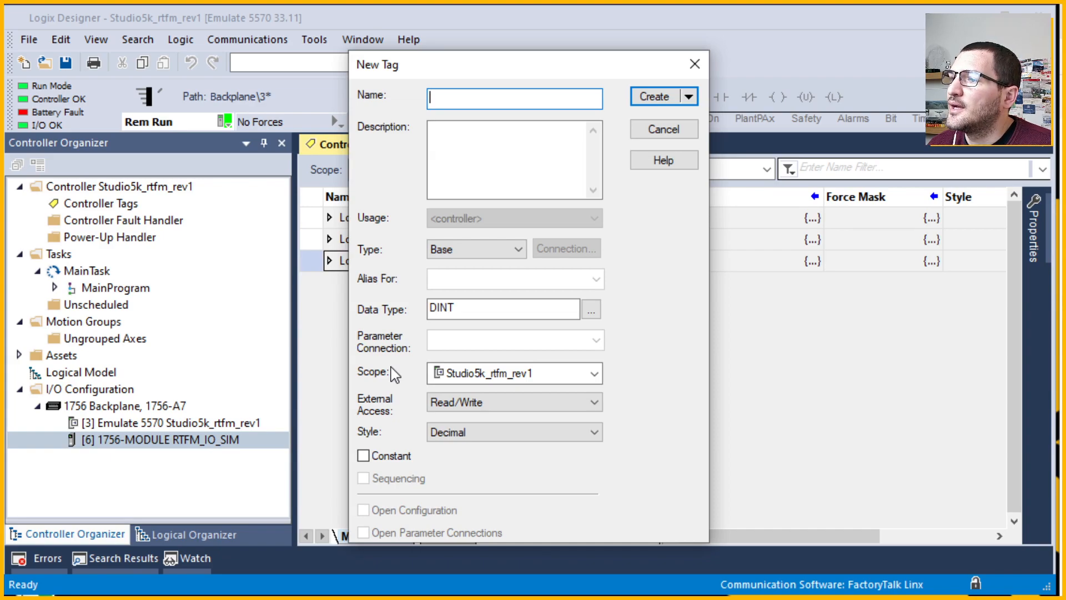
left_click(665, 133)
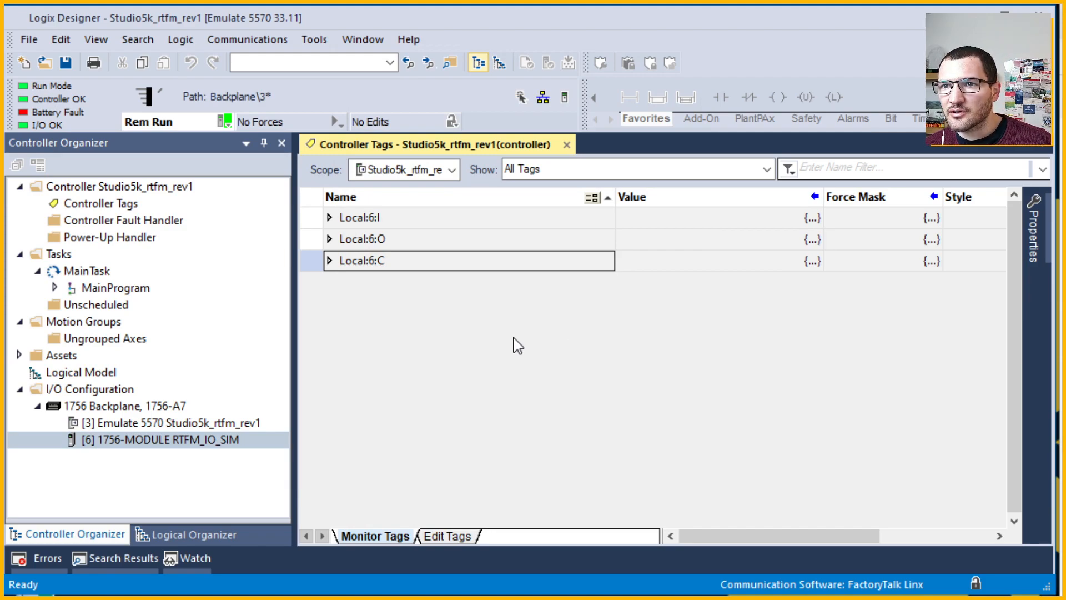
key("ctrl+w")
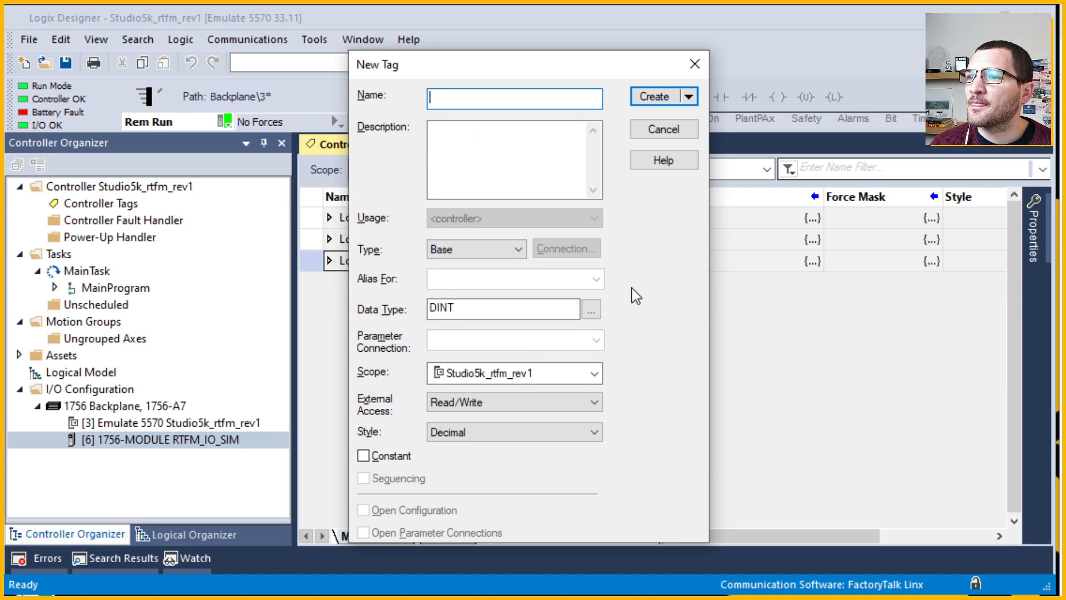
type("Motor")
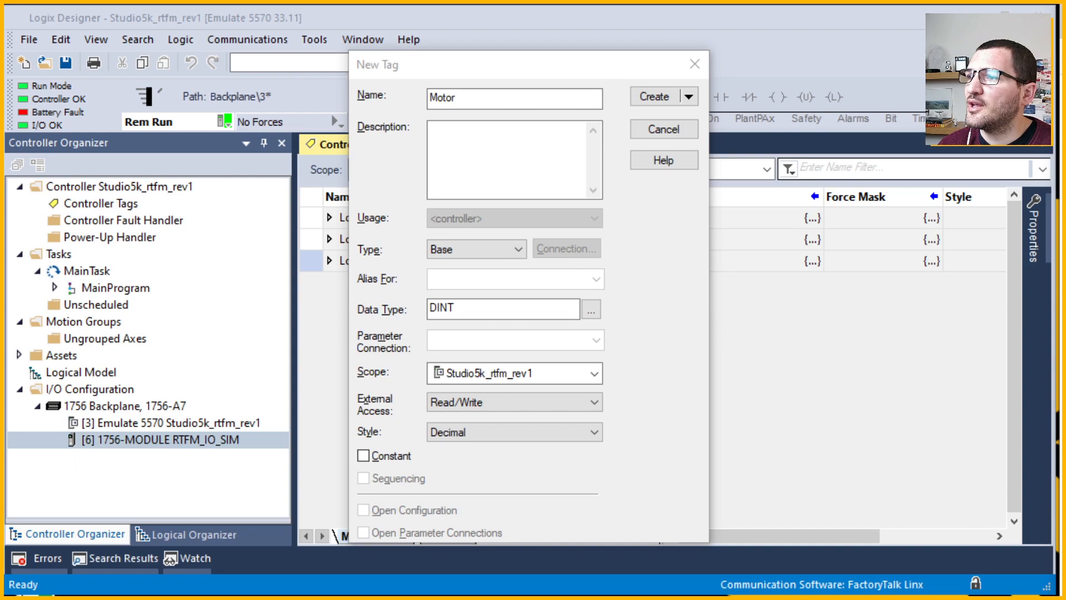
Enter the description 'conveyor belt' for the Motor tag.
left_click(506, 129)
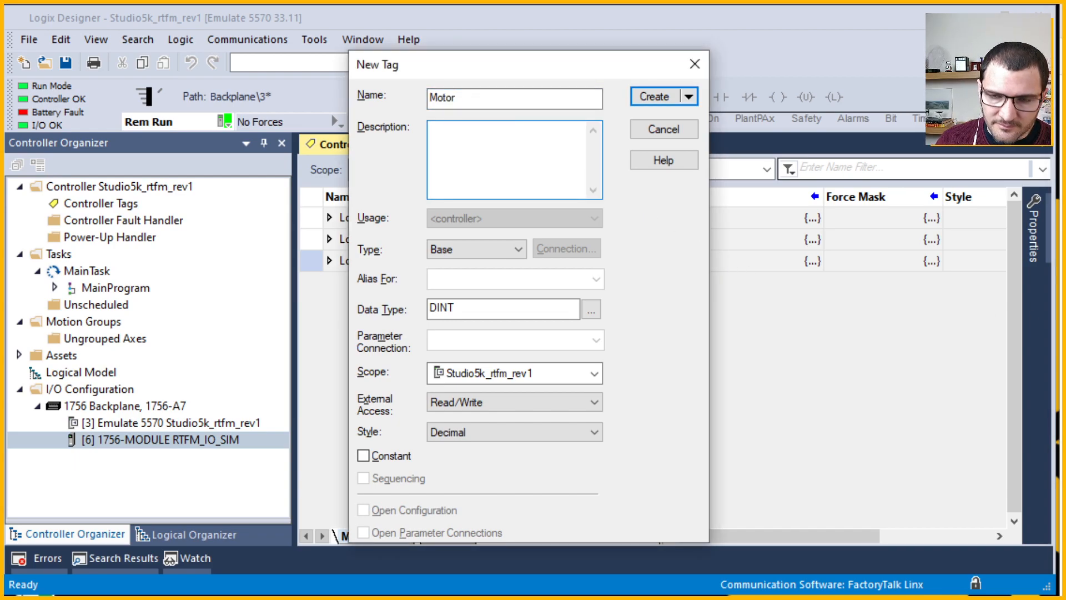
type("conveyor belt")
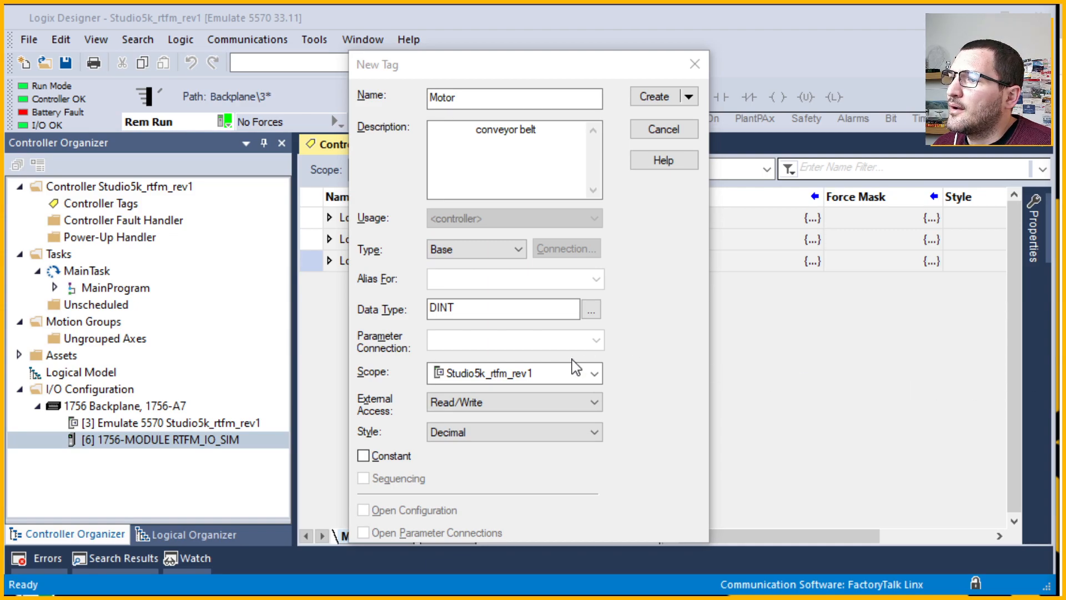
left_click(519, 254)
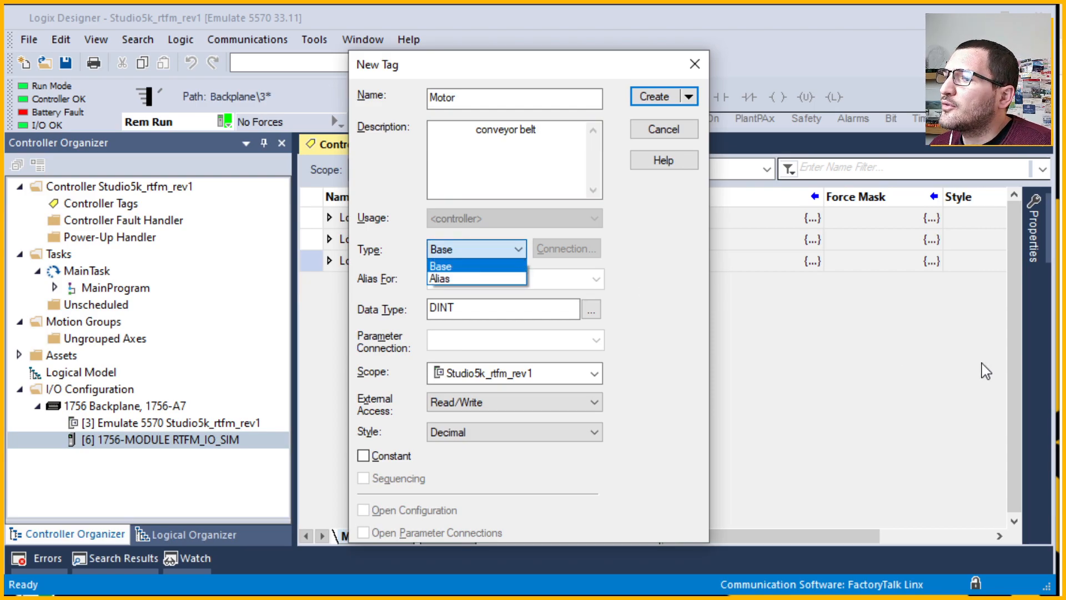
Switch the Motor tag's Type from Base to Alias and browse the Alias For tag list.
left_click(1063, 395)
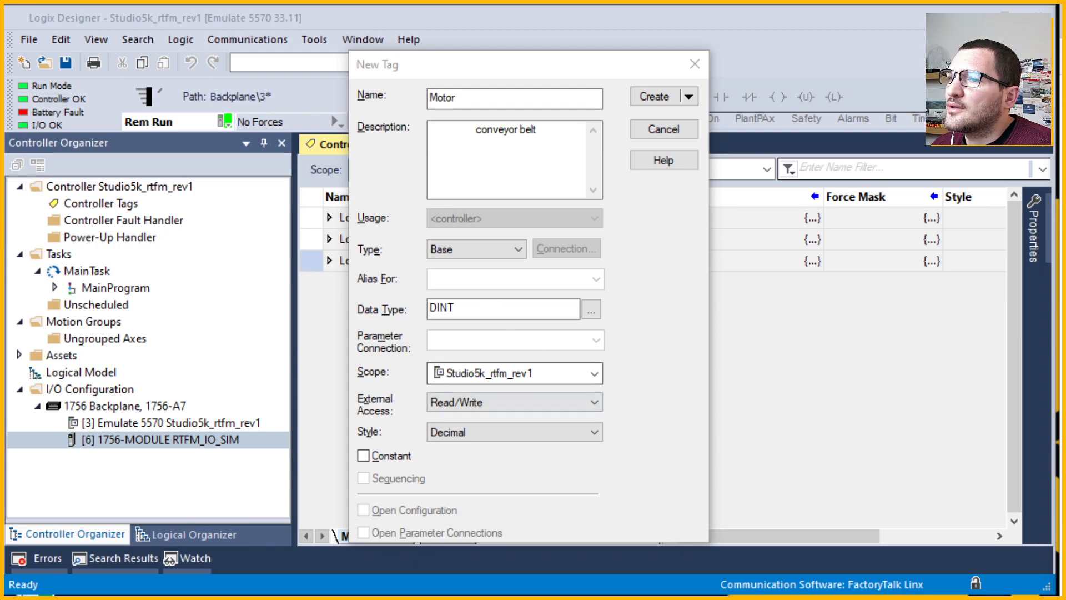
left_click(502, 258)
left_click(499, 252)
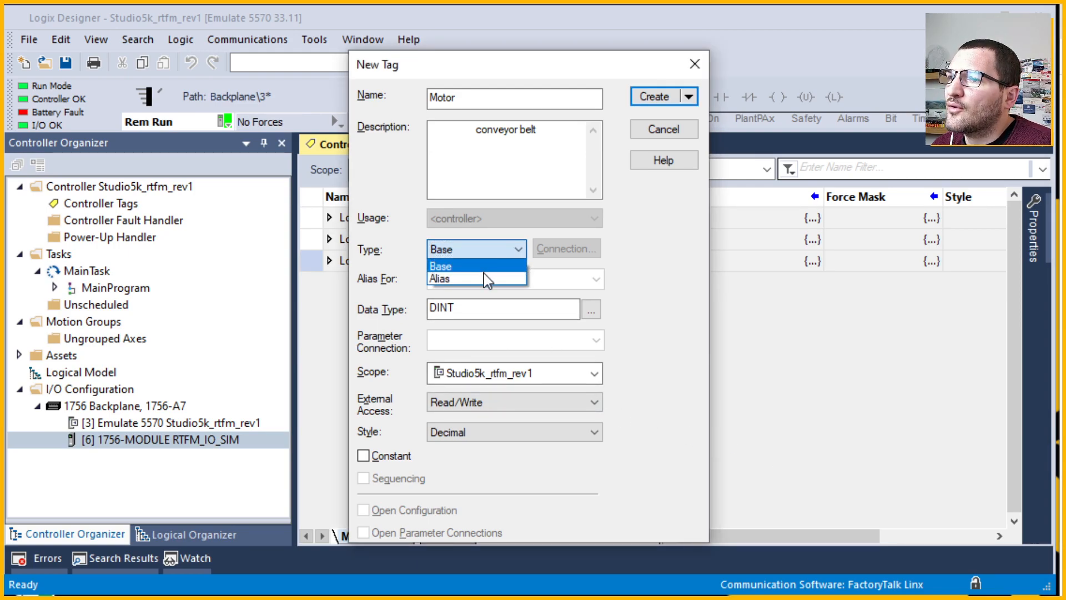
left_click(523, 253)
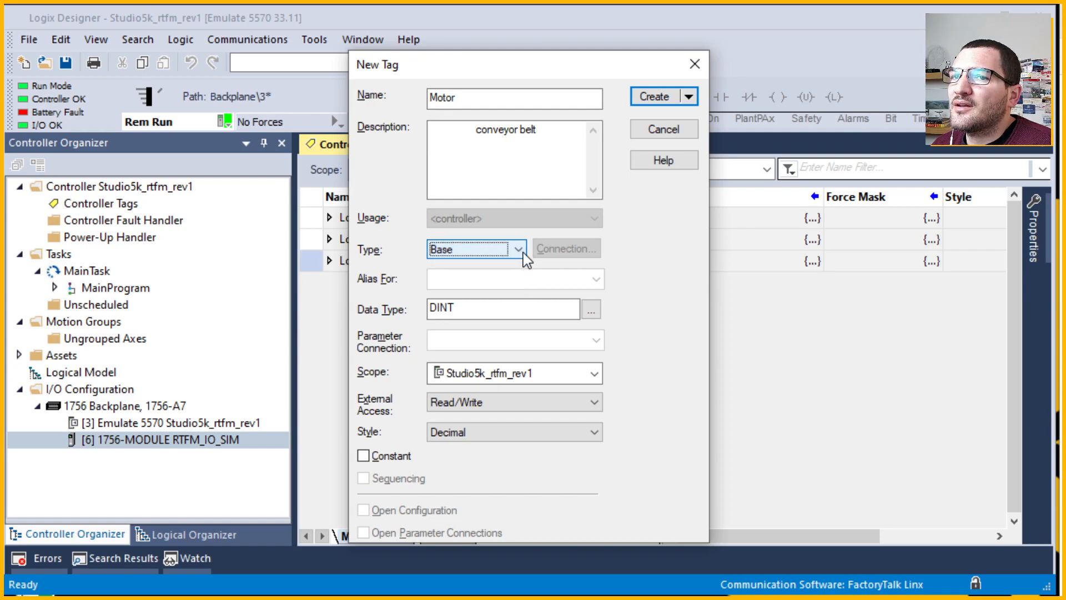
left_click(521, 251)
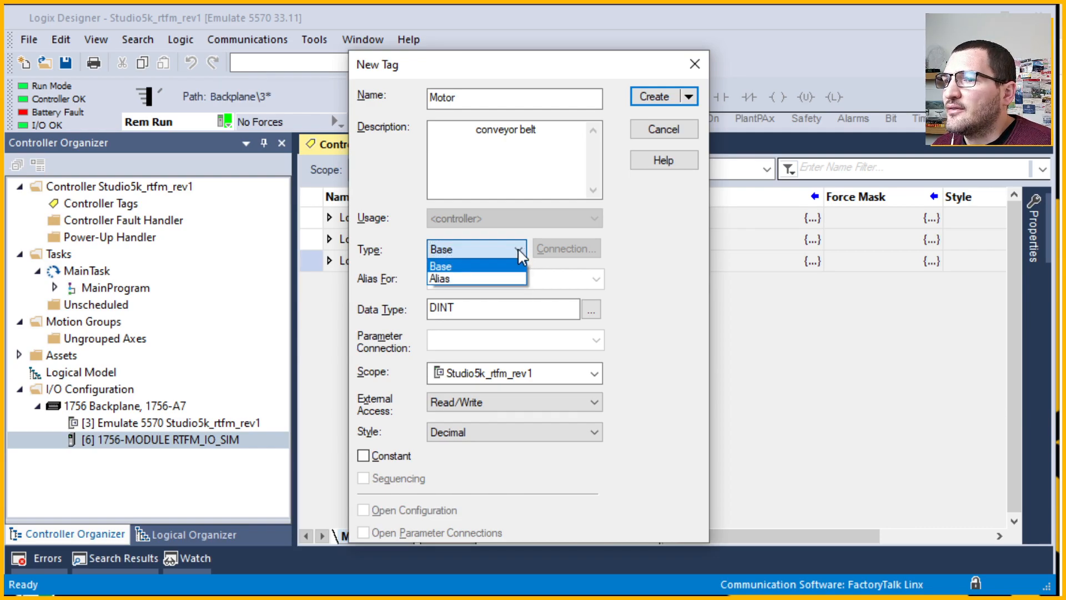
left_click(512, 279)
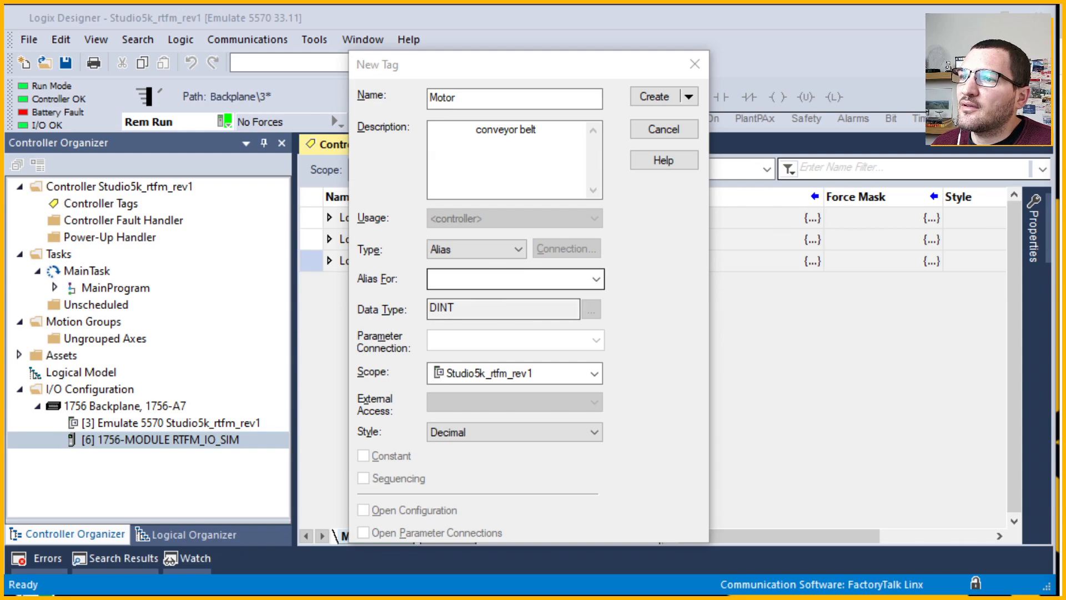
left_click(596, 280)
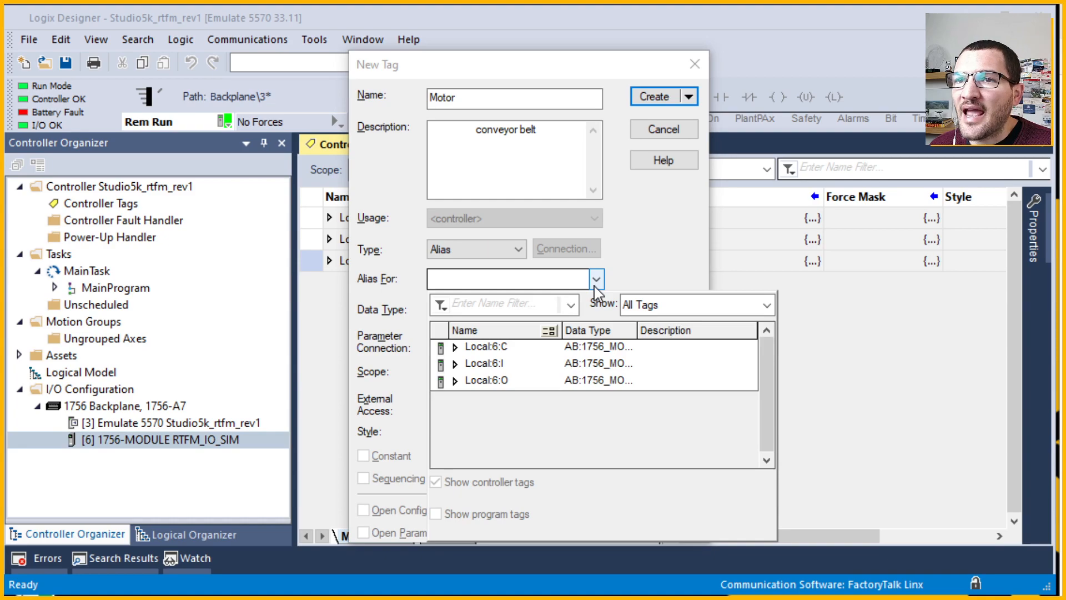
Point the Motor alias at Local:6:O.Data[0].0 and confirm its data type is BOOL.
left_click(455, 381)
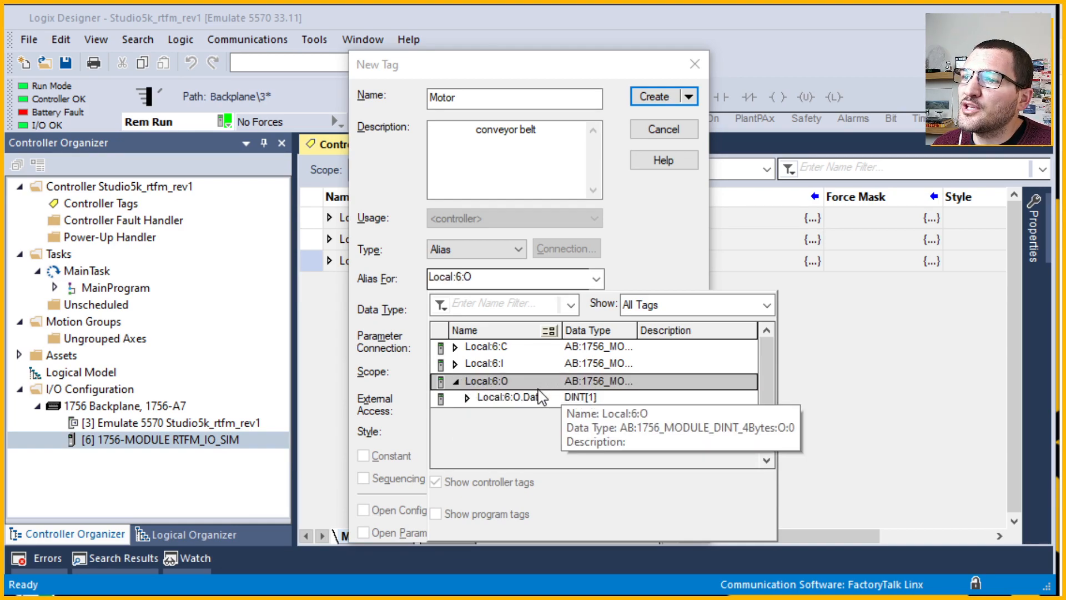
left_click(521, 402)
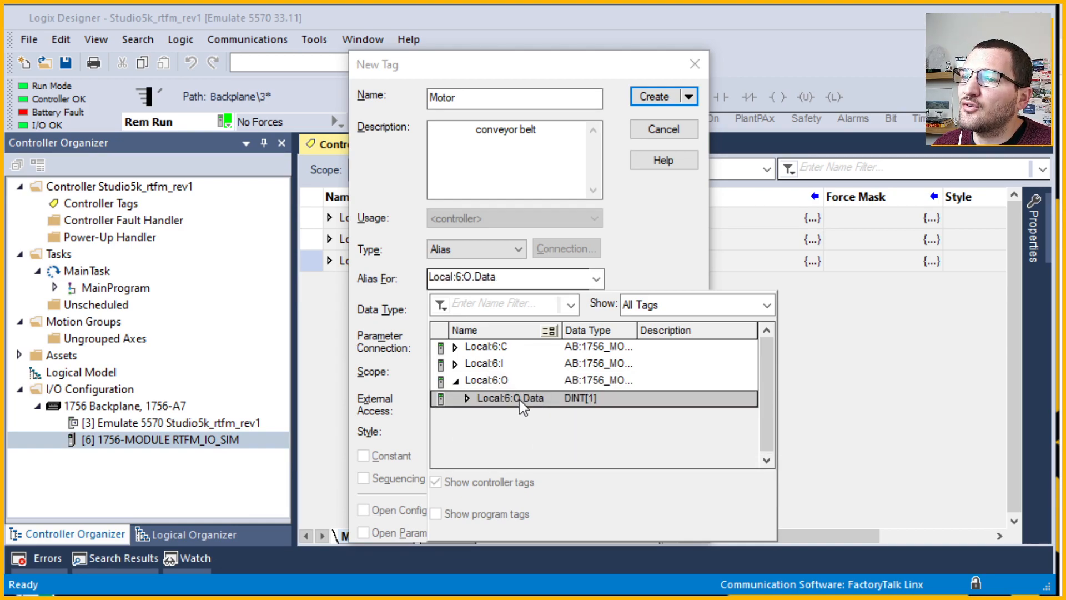
left_click(467, 398)
left_click(543, 421)
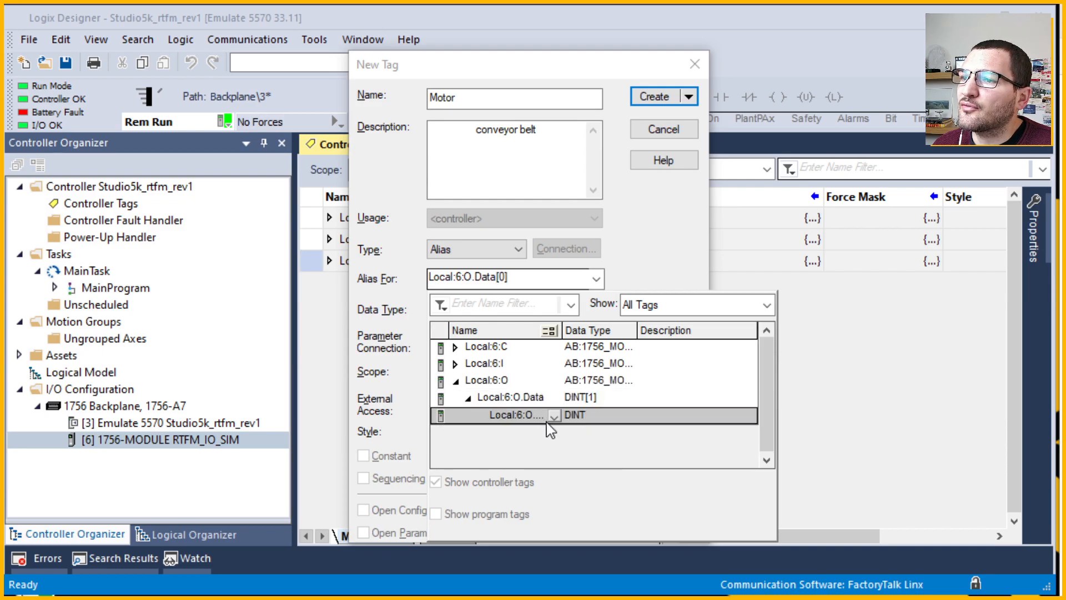
left_click(552, 417)
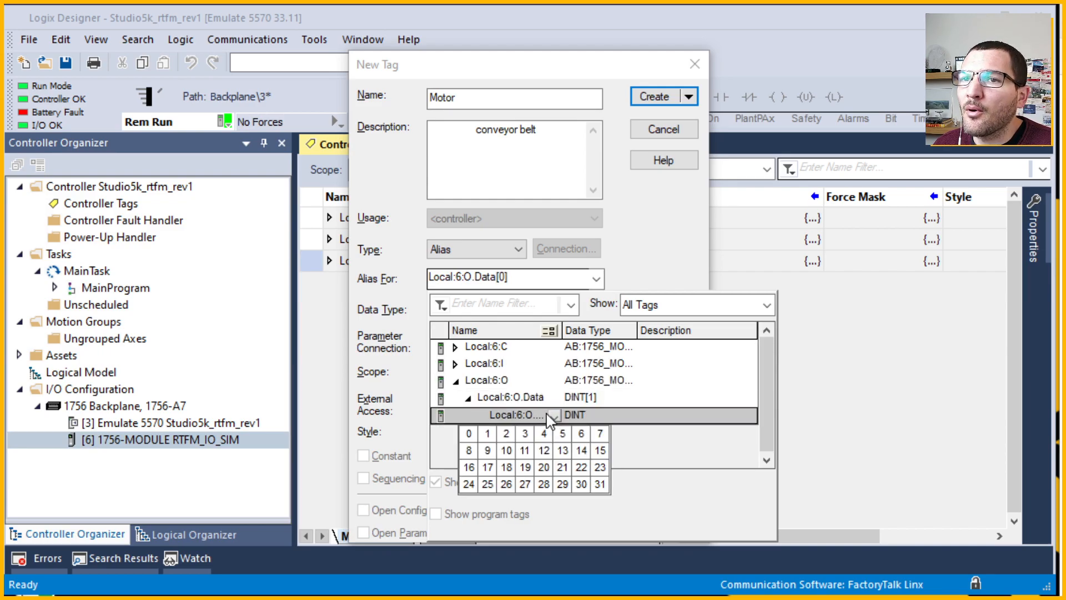
left_click(469, 434)
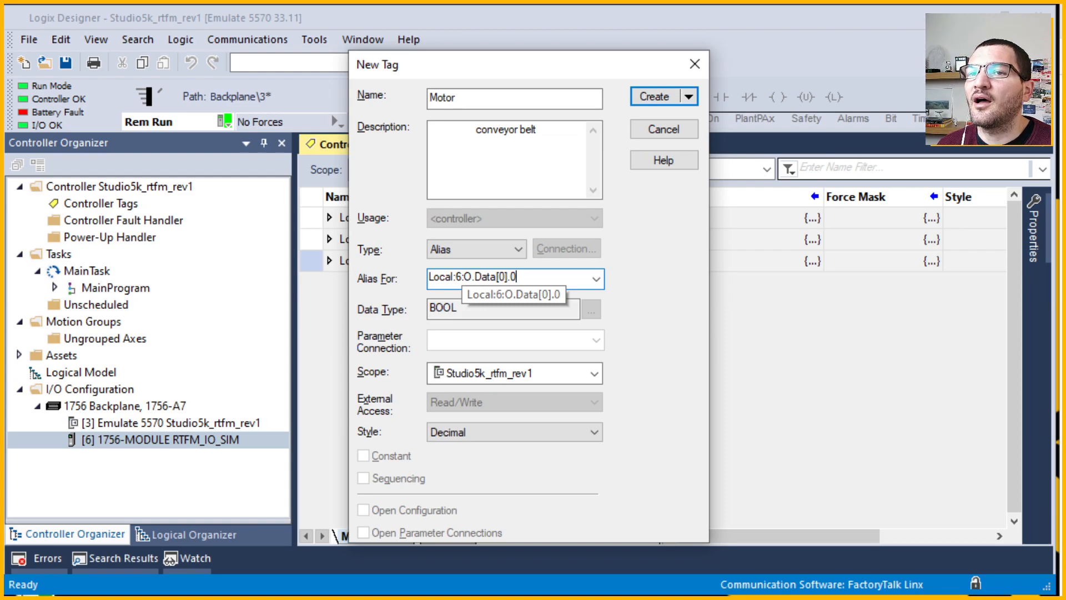
left_click(459, 309)
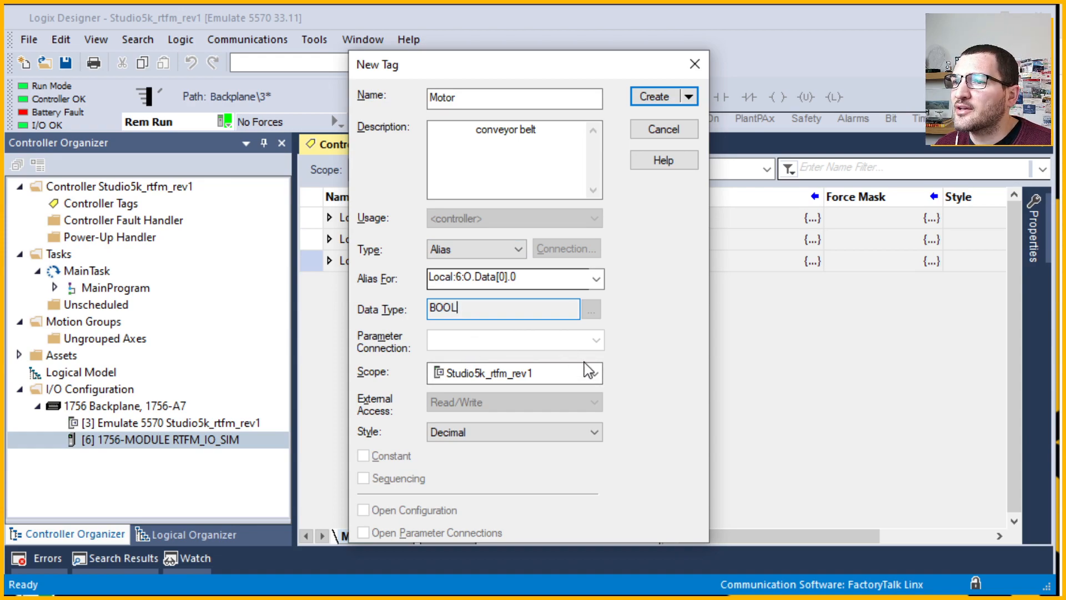
left_click(594, 373)
left_click(595, 373)
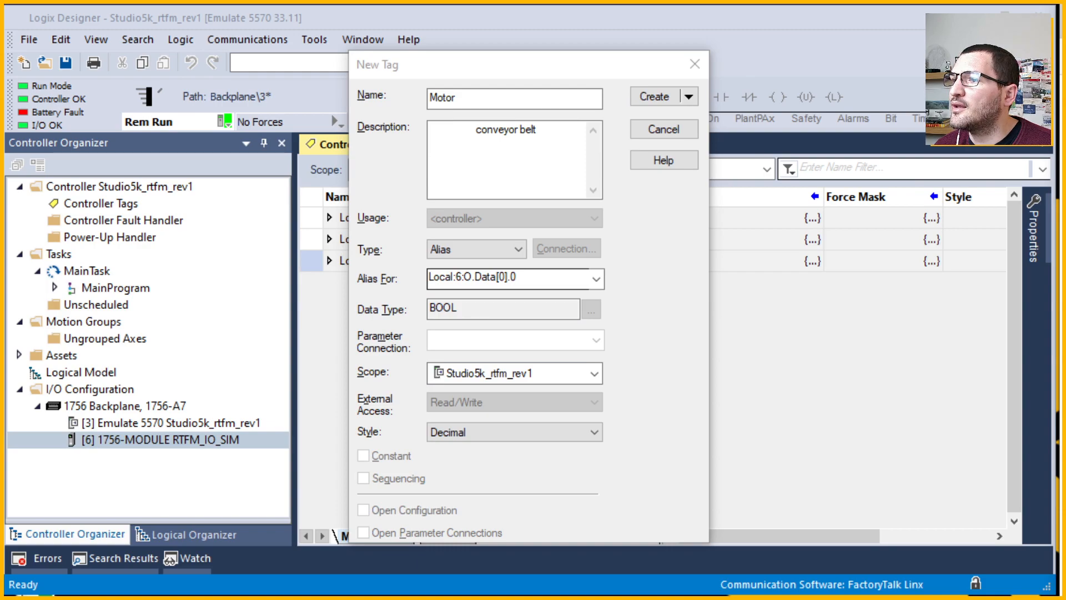
left_click(457, 345)
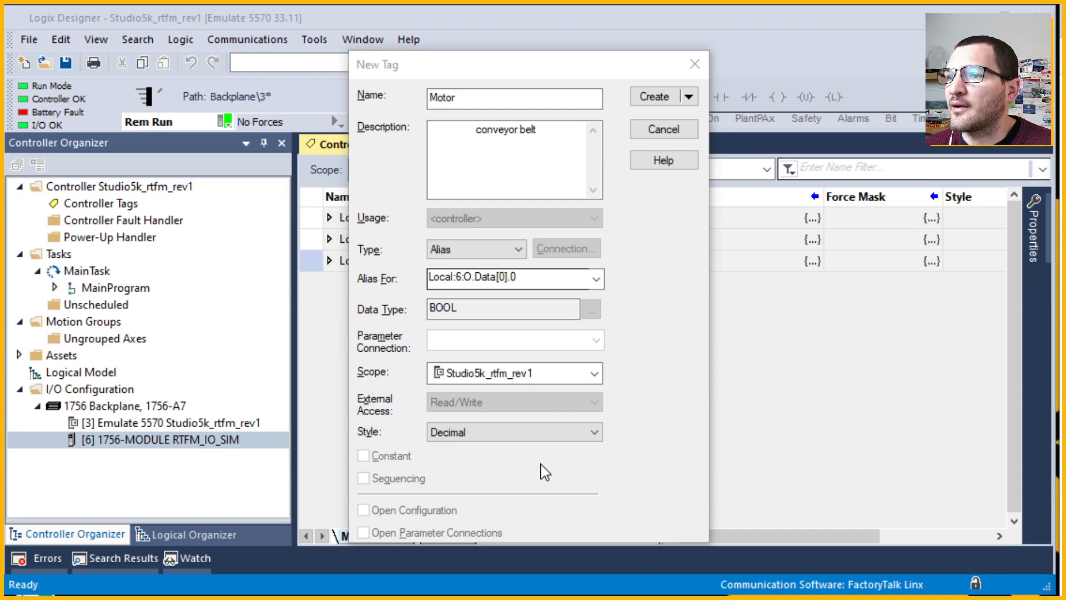
Leave the Motor tag's display Style on Decimal in the New Tag dialog.
left_click(538, 411)
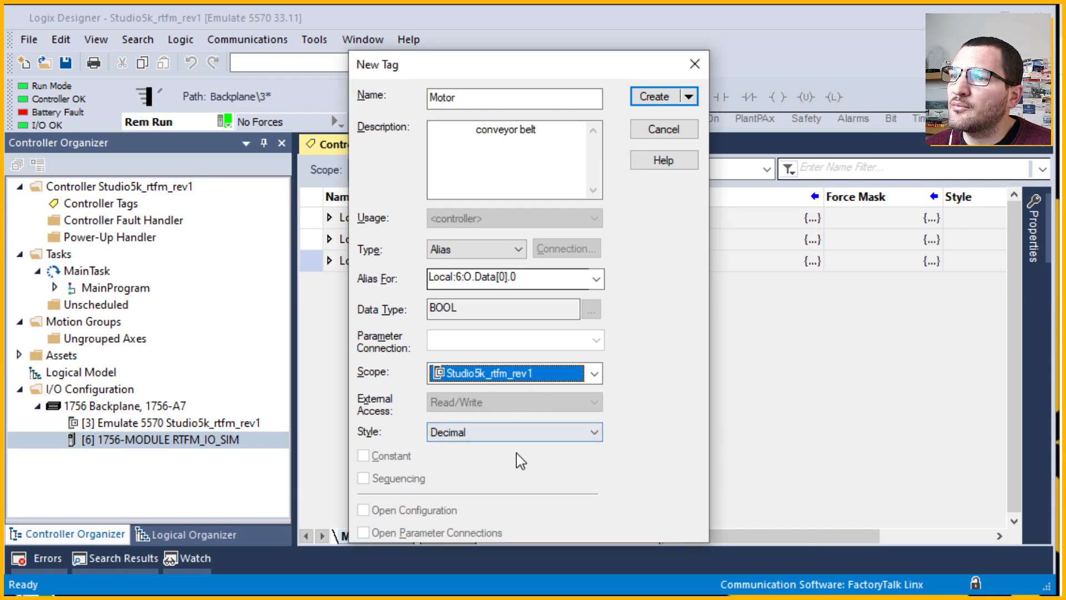
left_click(535, 437)
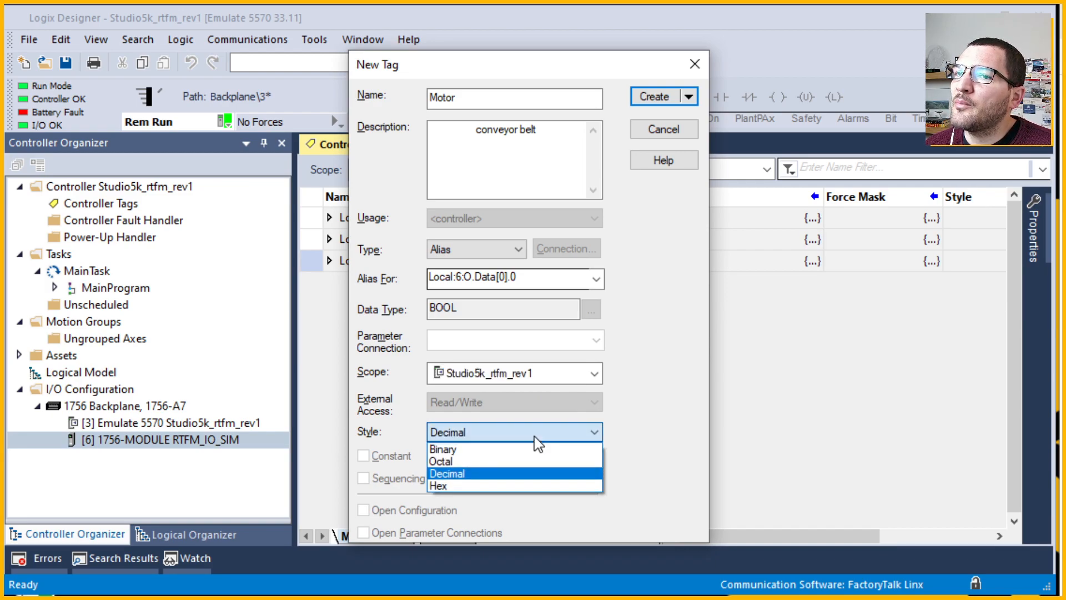
left_click(785, 433)
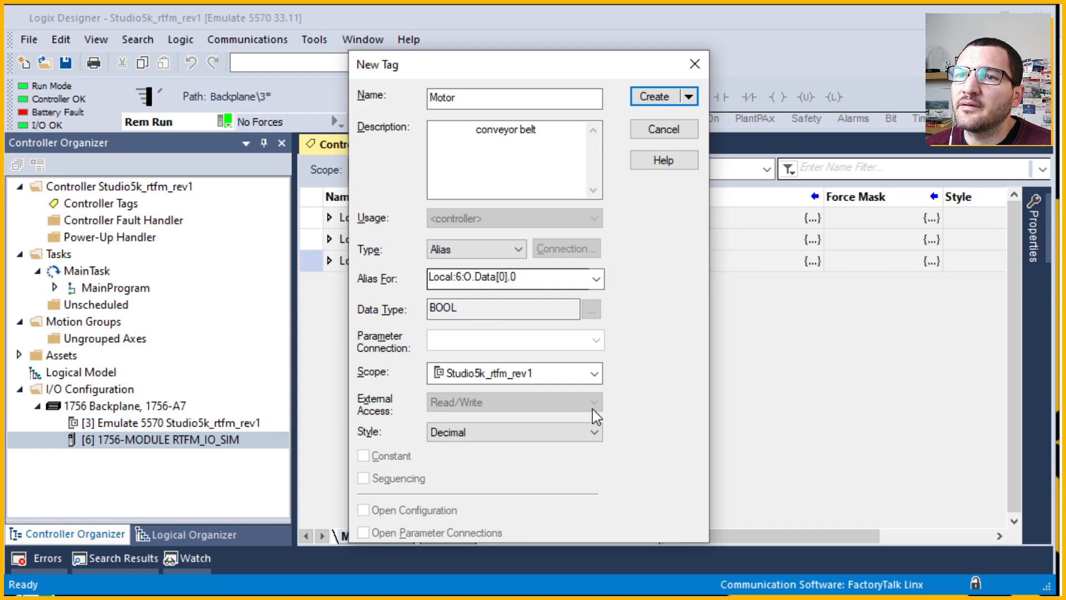
Create the Motor tag, narrow the Name column, and select Motor in the controller tags list.
left_click(654, 99)
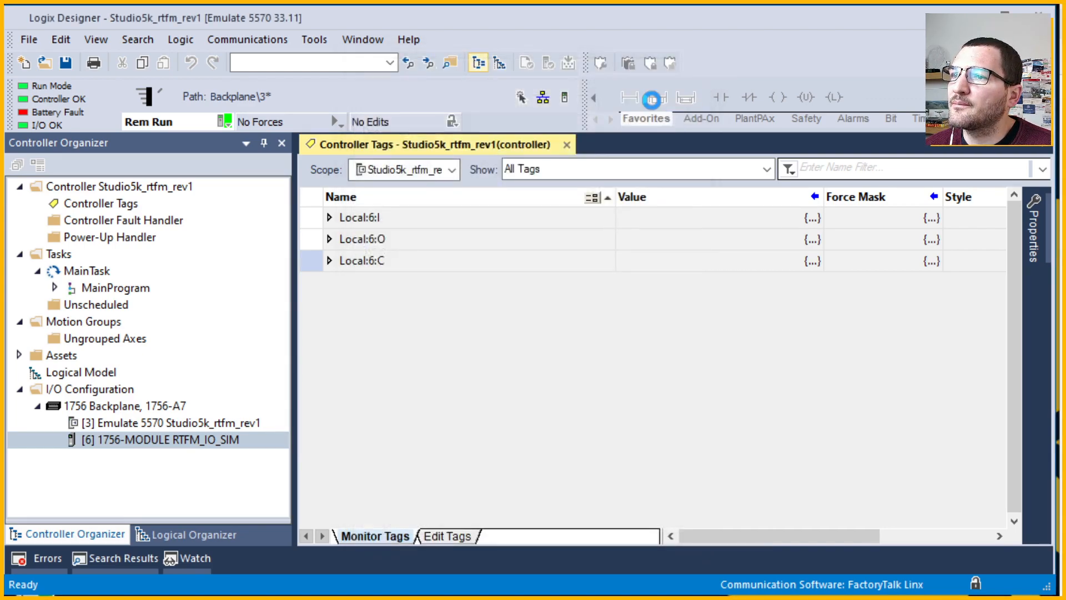
left_click(598, 281)
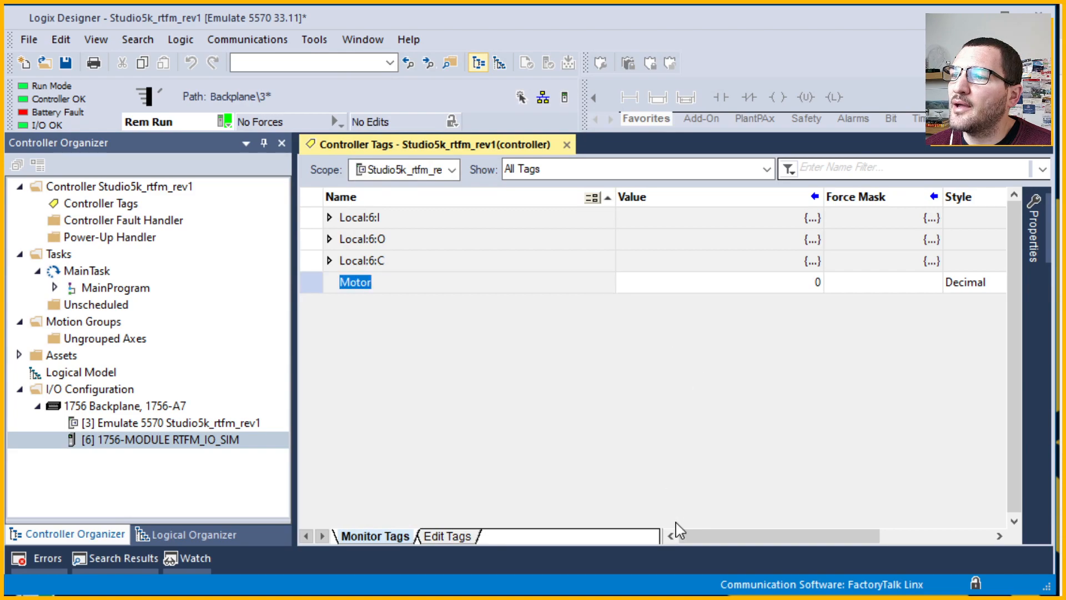
left_click_drag(615, 192, 431, 190)
double_click(147, 204)
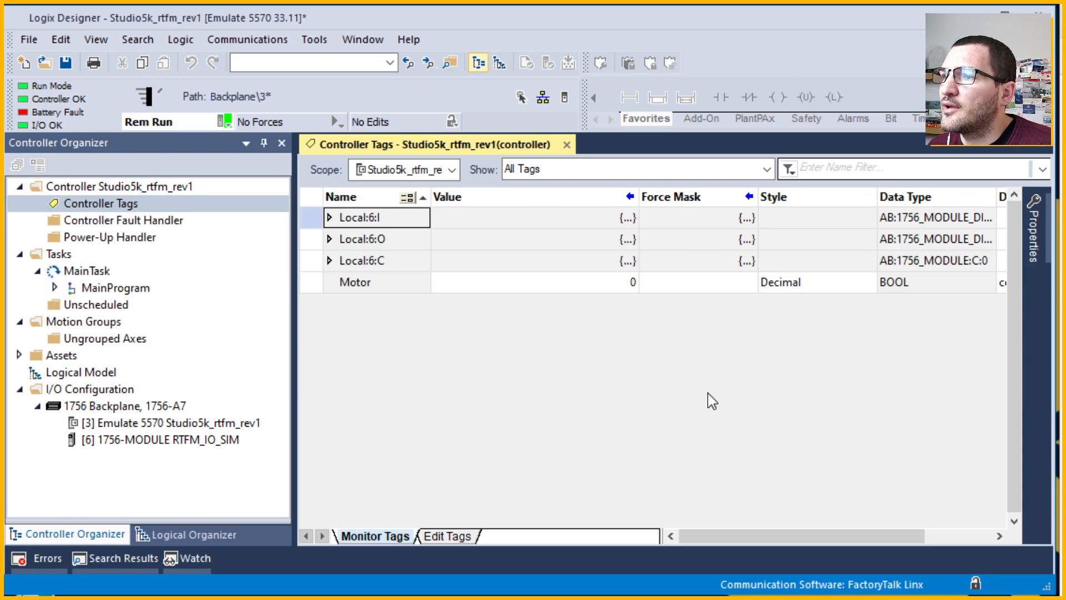
double_click(380, 285)
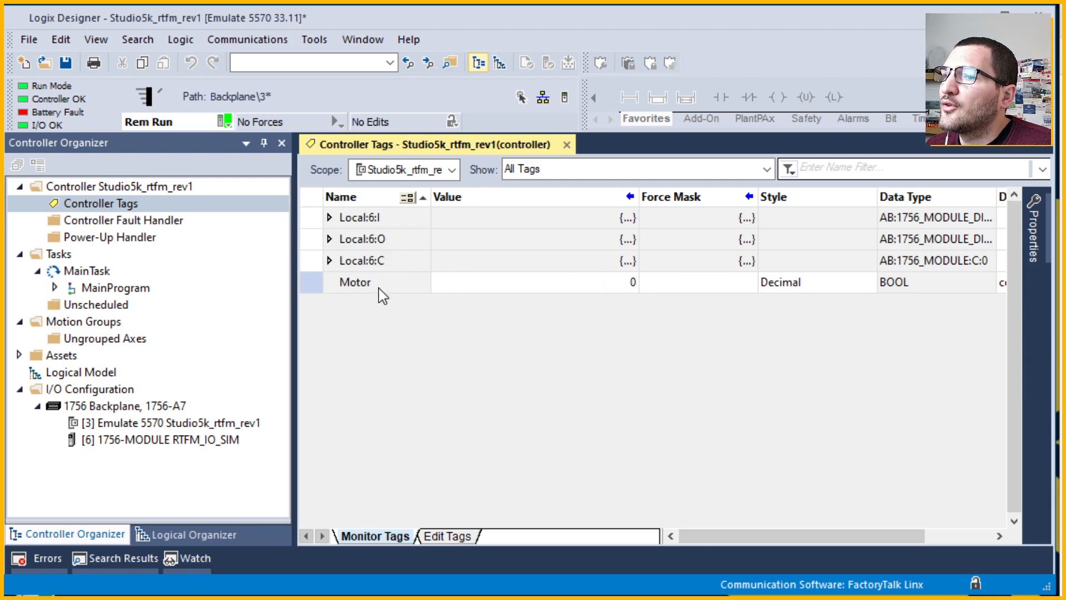
Narrow the Value, Force Mask and Style columns to show Motor's BOOL type and description.
left_click_drag(635, 198, 525, 199)
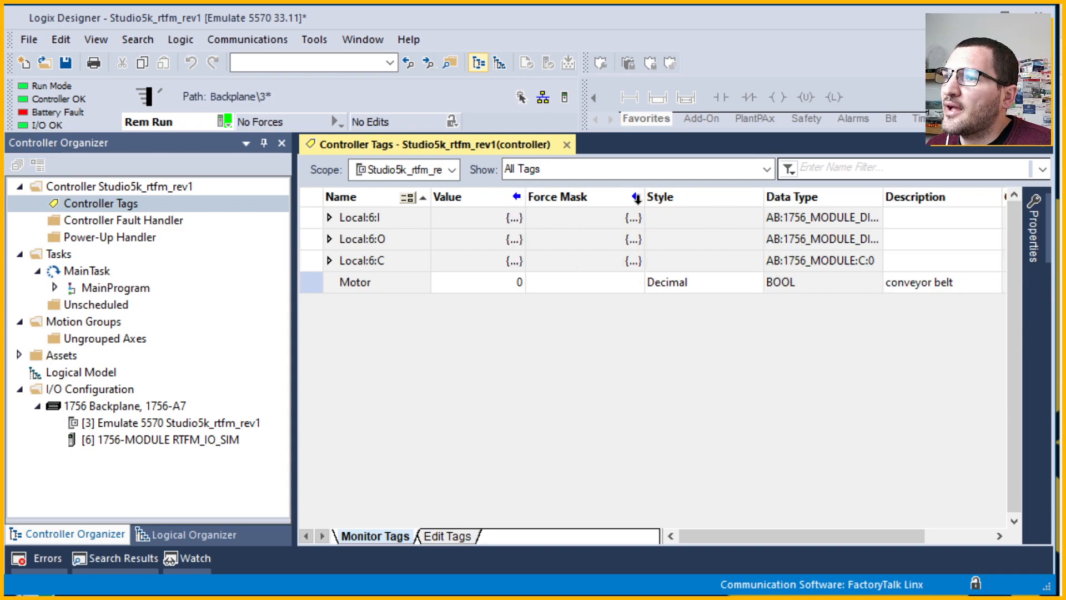
left_click_drag(643, 199, 611, 198)
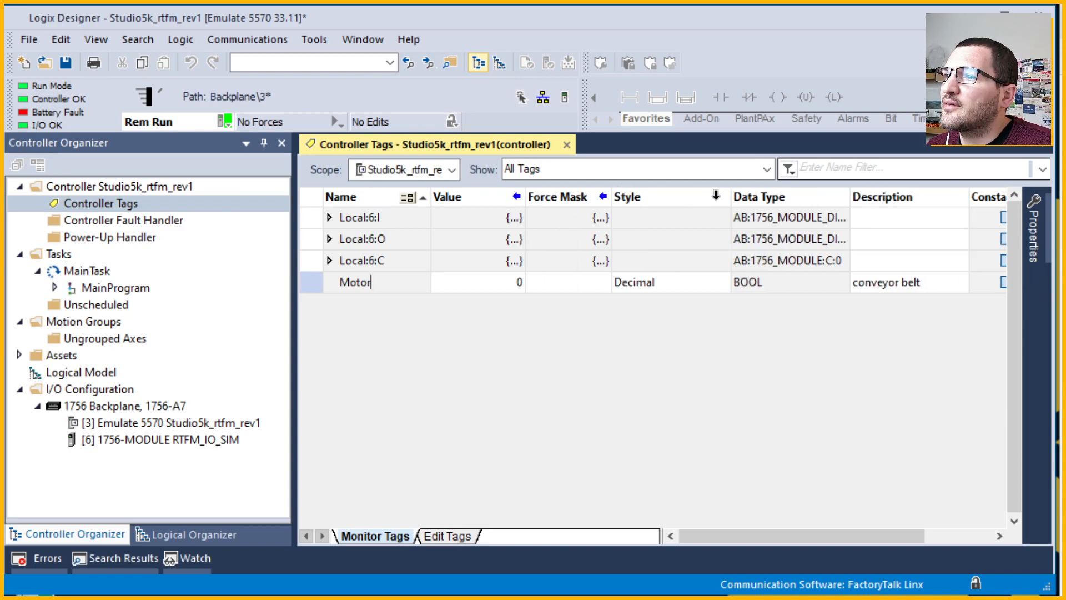
left_click_drag(731, 198, 683, 198)
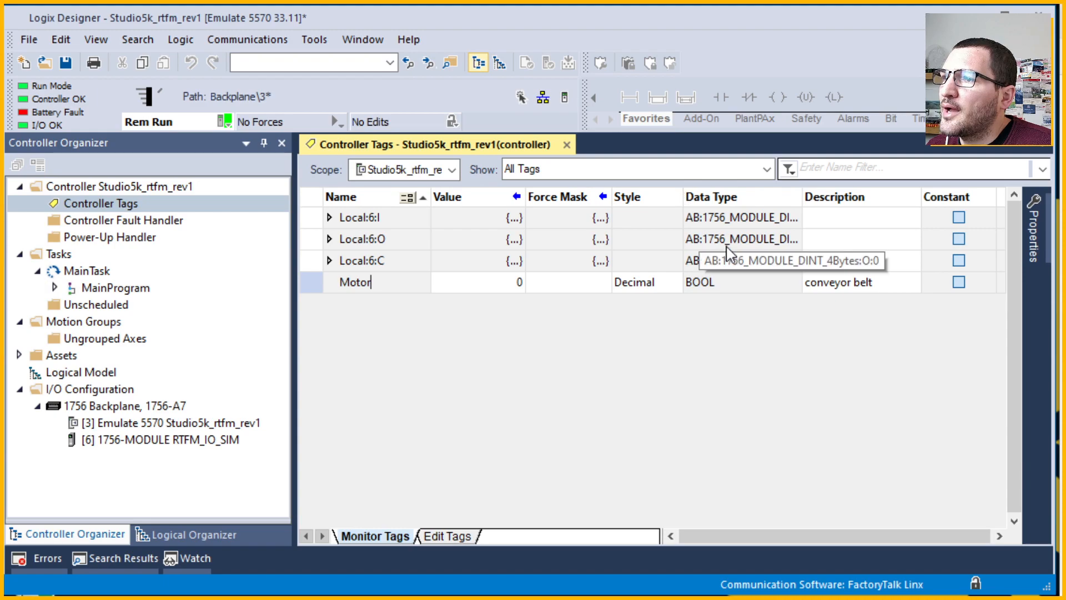
left_click(805, 195)
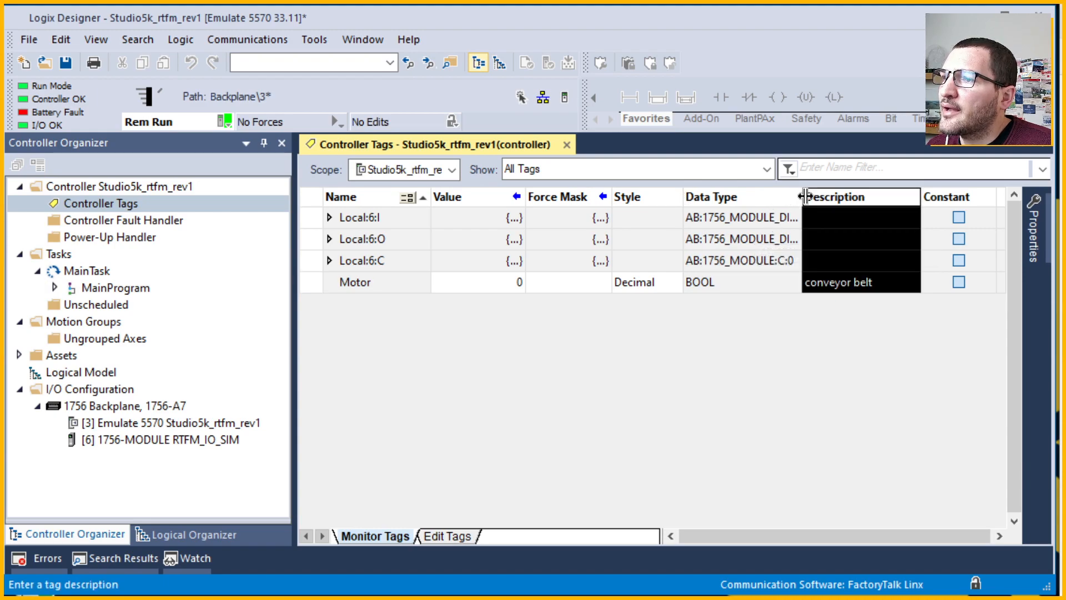
left_click(721, 287)
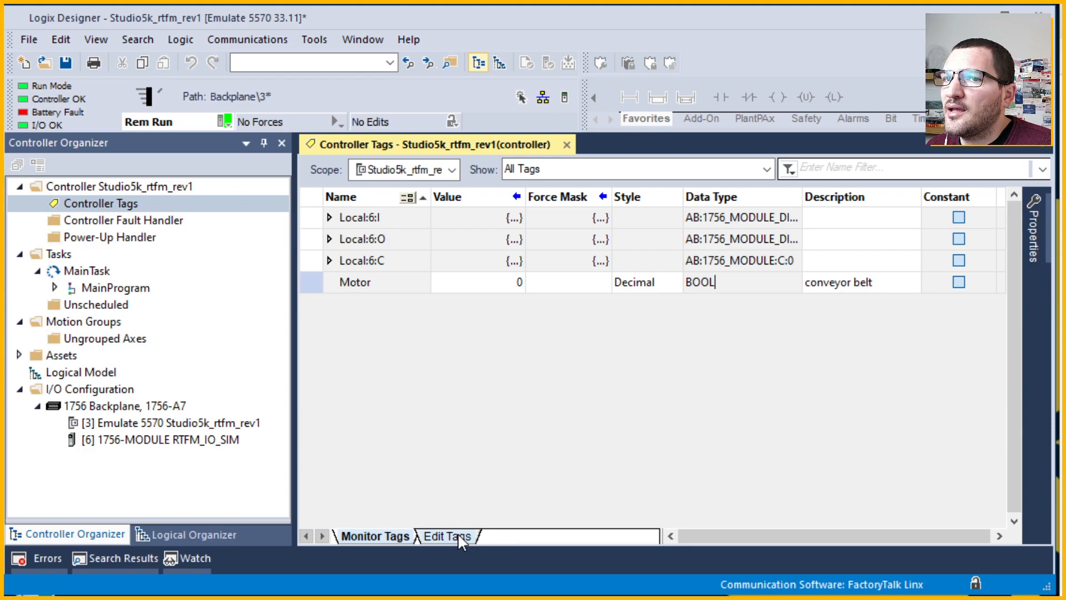
Switch to the Edit Tags view and select the empty new-tag row's Name cell.
left_click(427, 535)
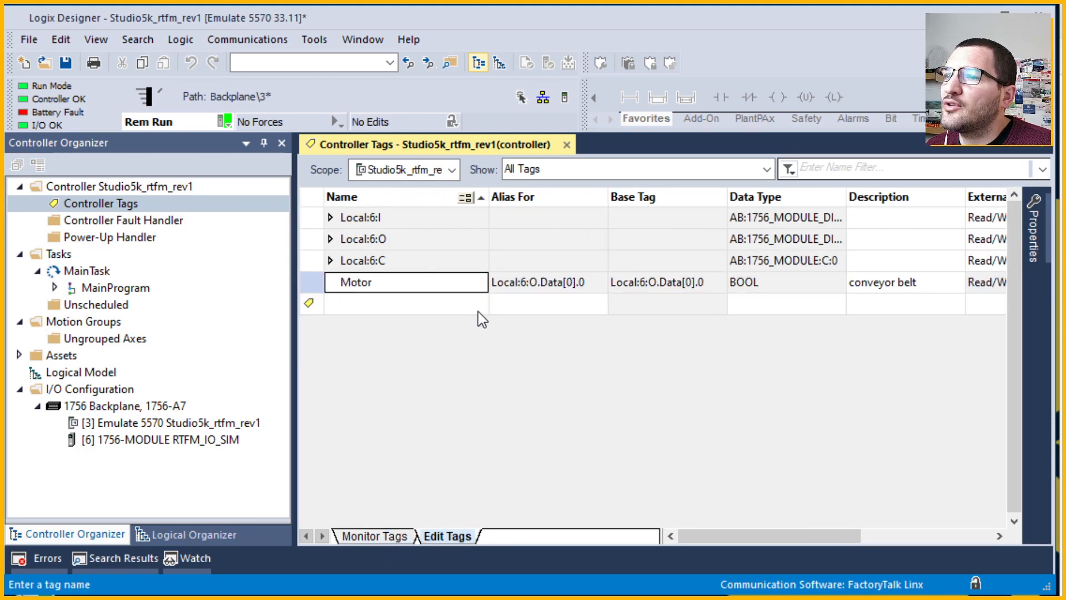
left_click(401, 310)
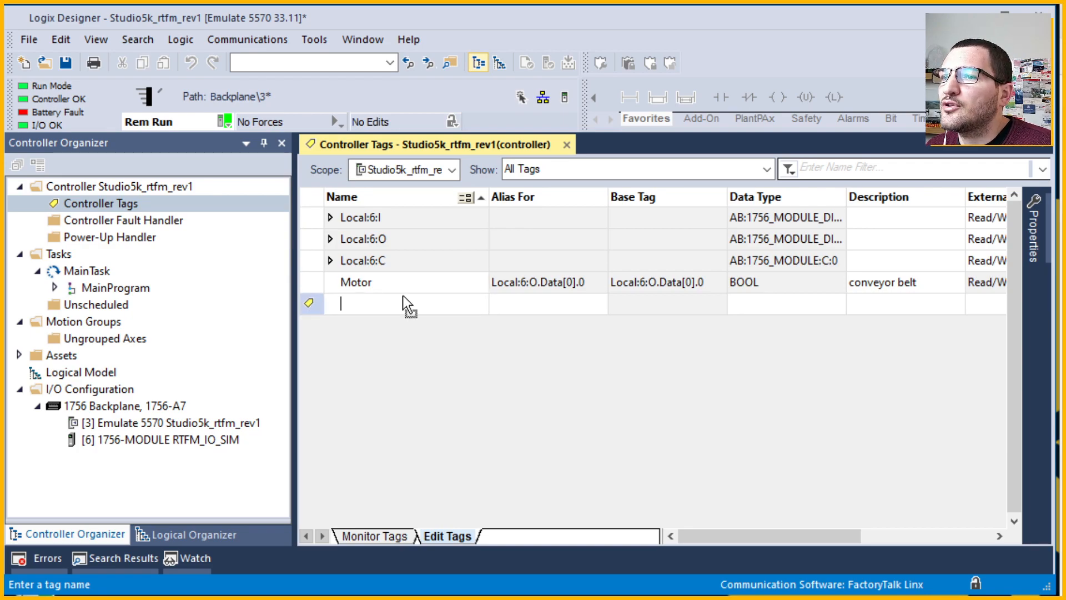
left_click(404, 286)
left_click(404, 286)
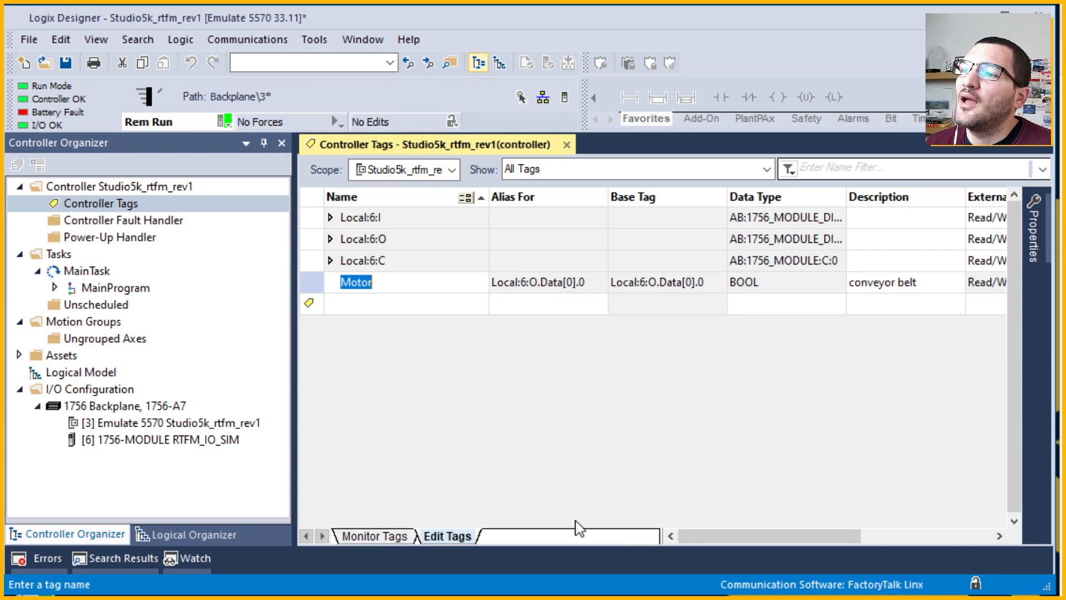
left_click(753, 308)
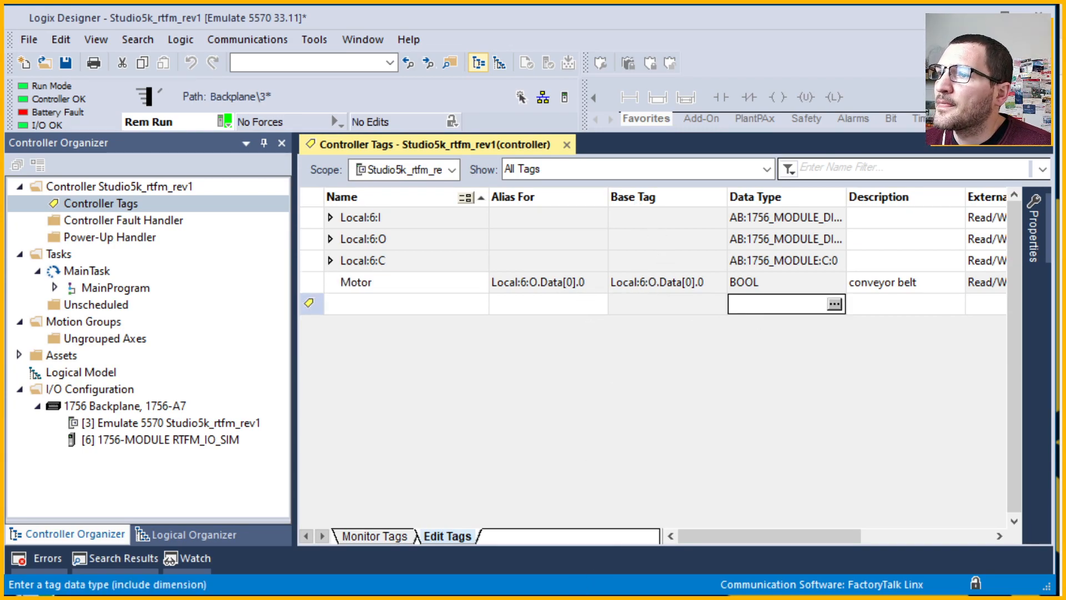
left_click_drag(787, 536, 955, 527)
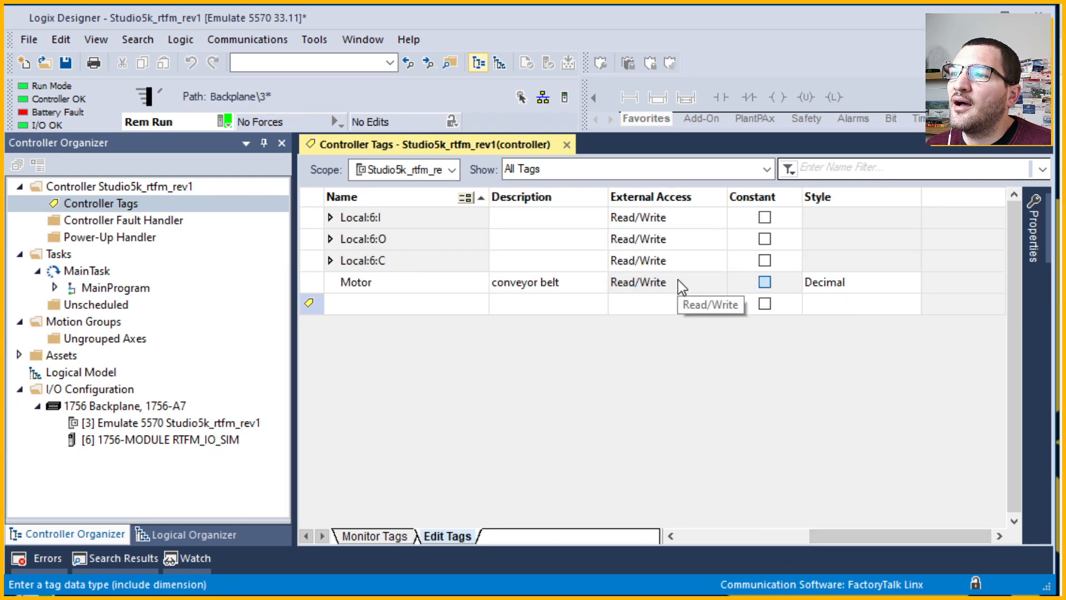
left_click_drag(861, 530, 662, 531)
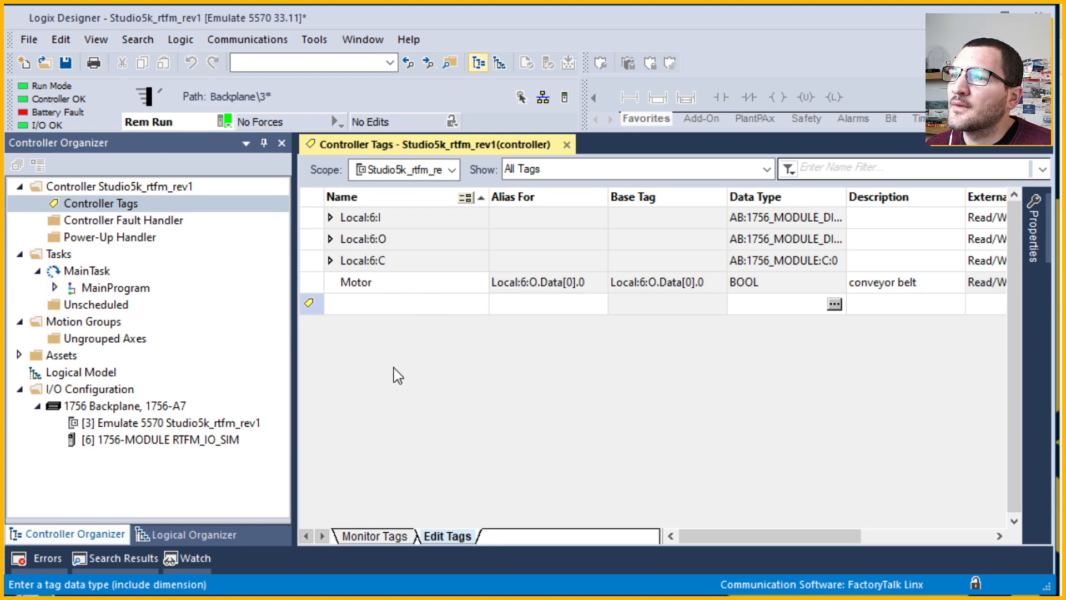
left_click(446, 306)
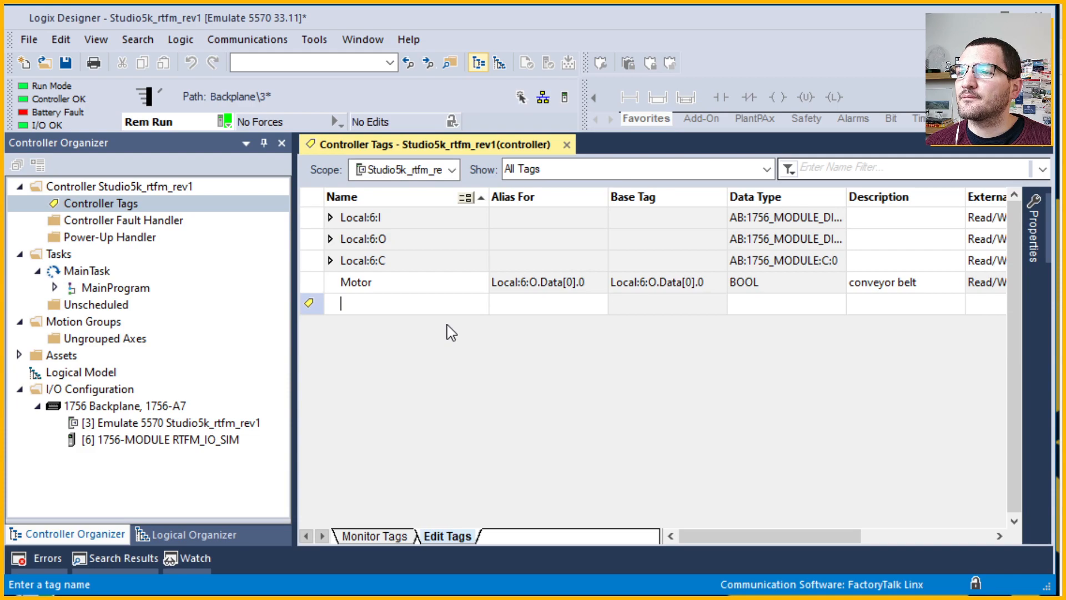
Start a new tag named Start_PB with data type BOOL.
key("ctrl+w")
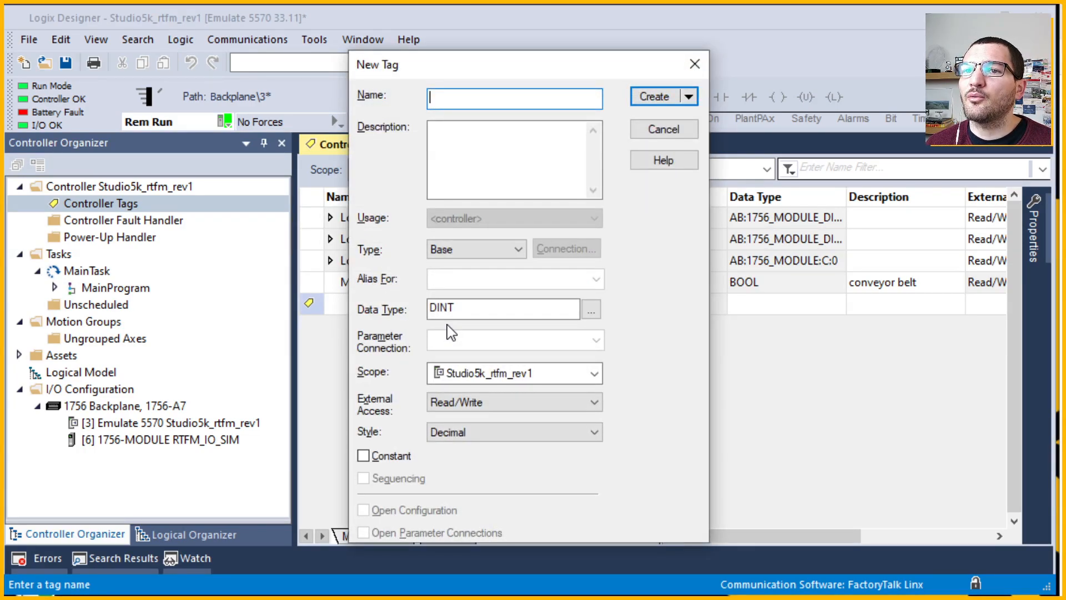
type("Sta")
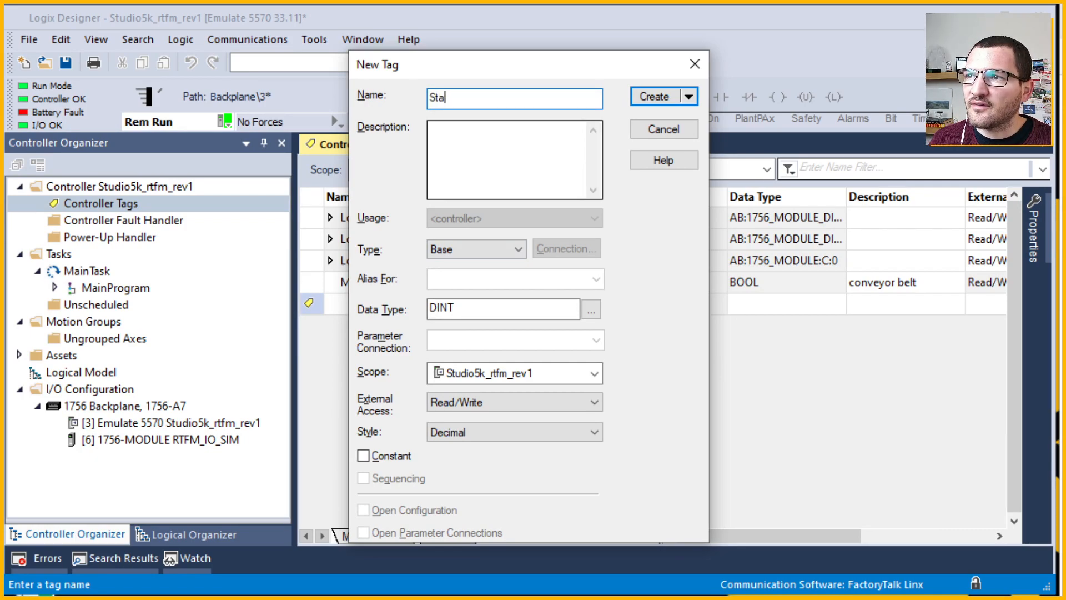
type("rt_PB")
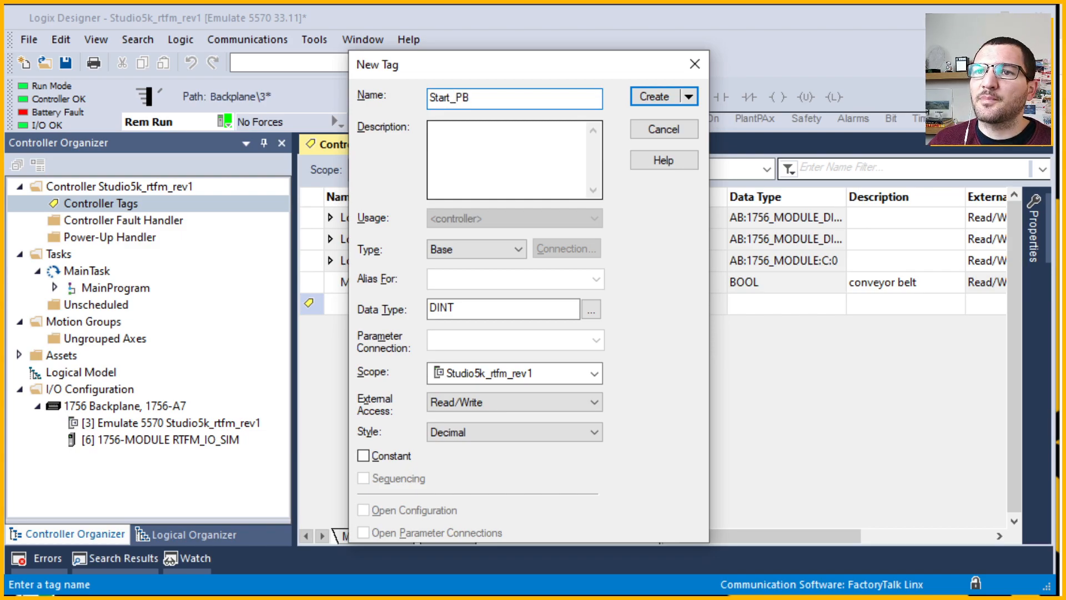
key("Tab")
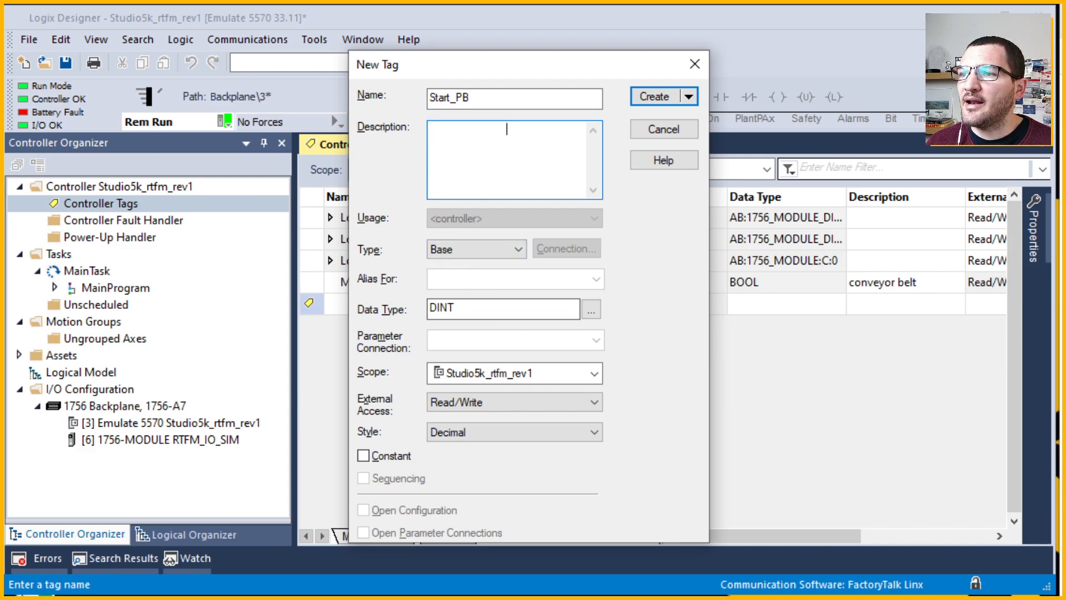
left_click(572, 309)
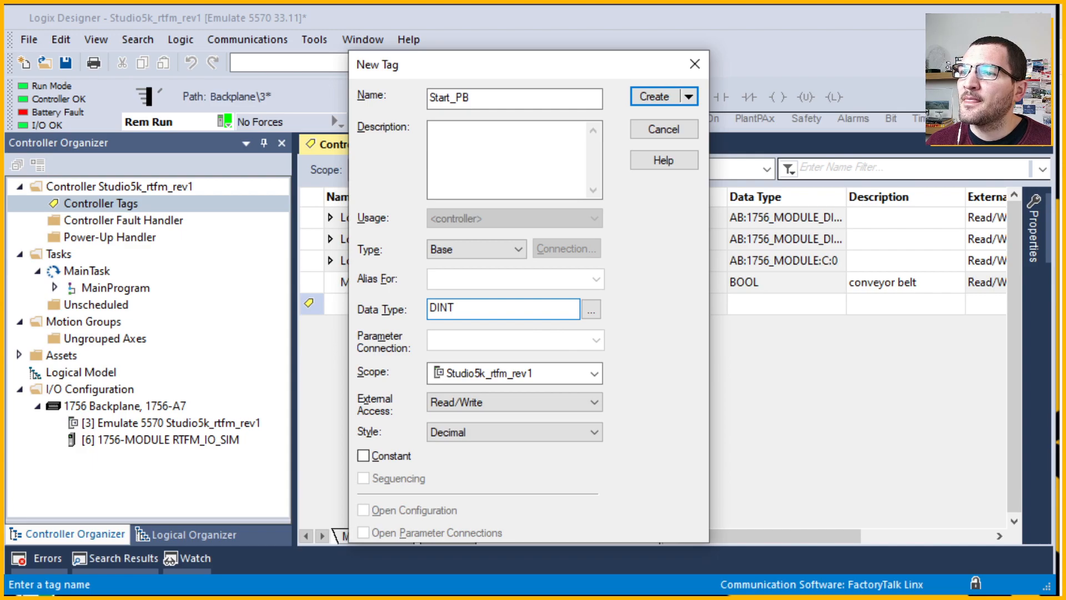
left_click_drag(471, 308, 380, 309)
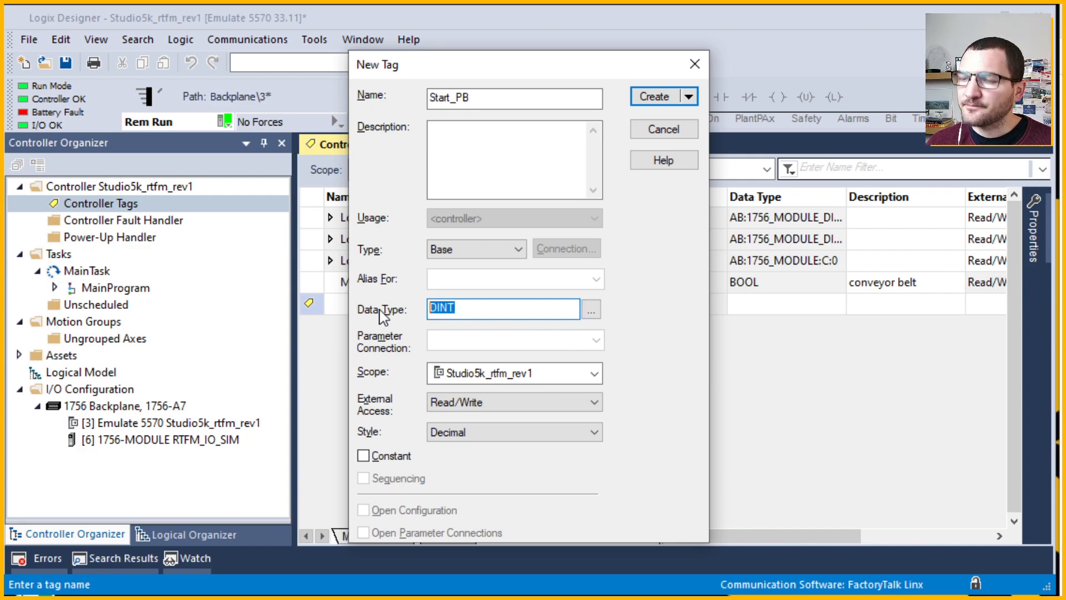
left_click_drag(458, 309, 431, 312)
type("BOOL")
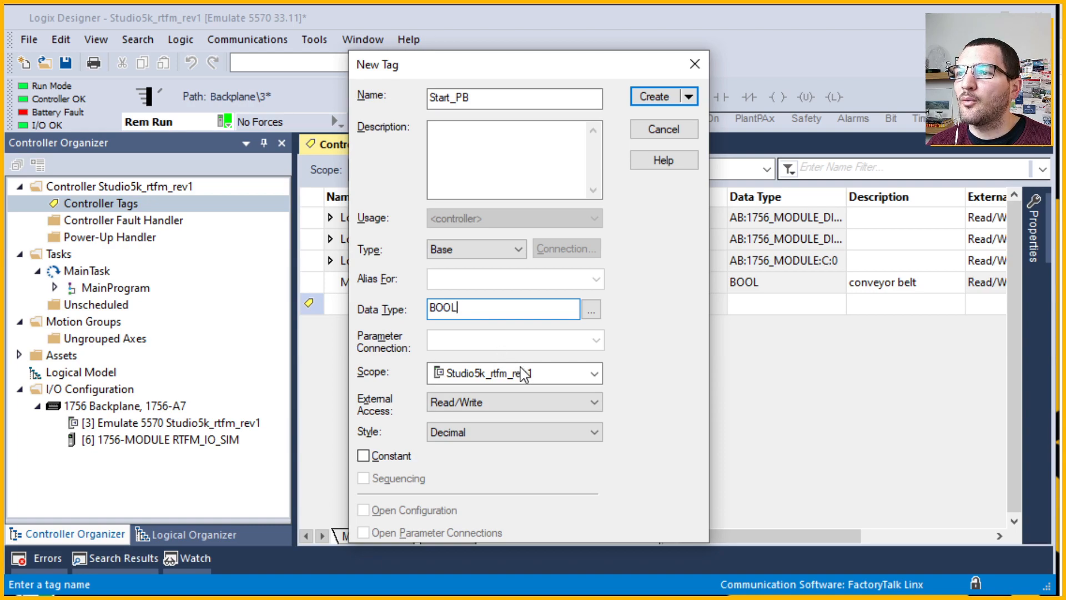
Keep Read/Write external access and Decimal display style for Start_PB.
left_click(552, 406)
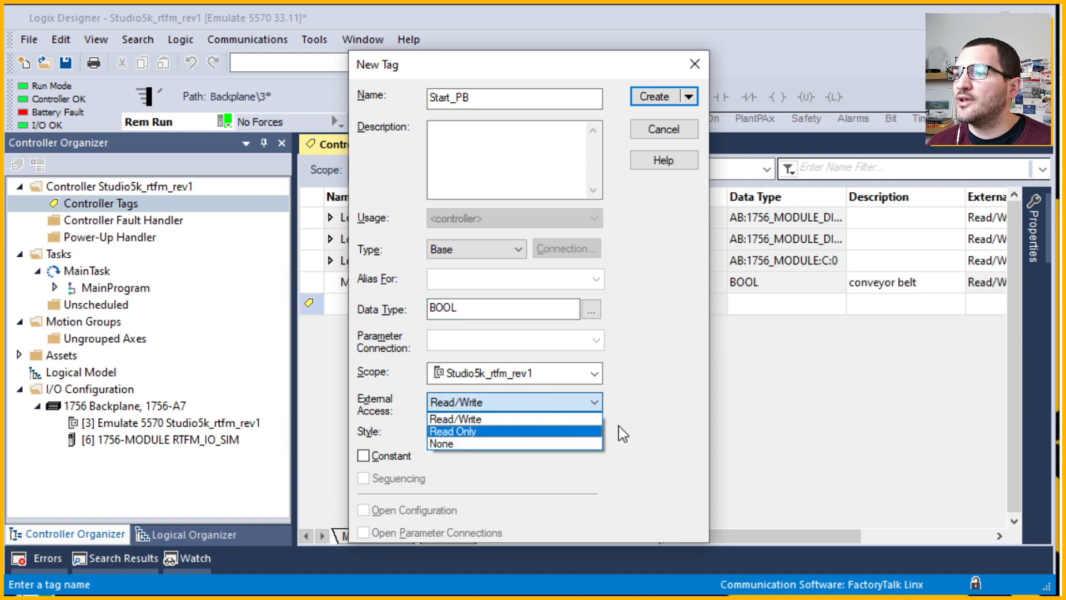
left_click(682, 401)
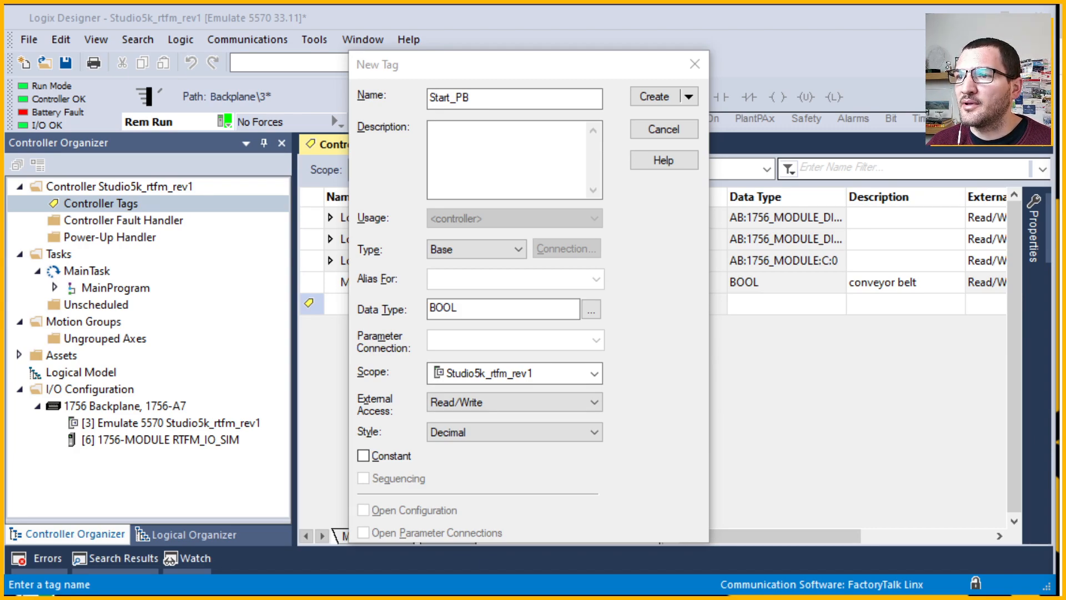
left_click(604, 433)
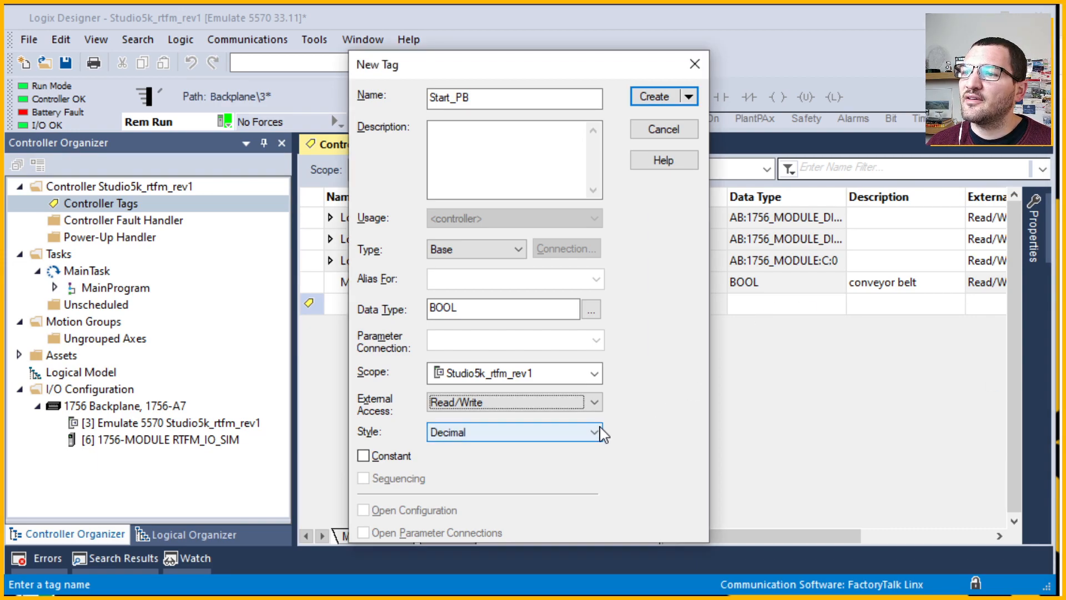
left_click(594, 432)
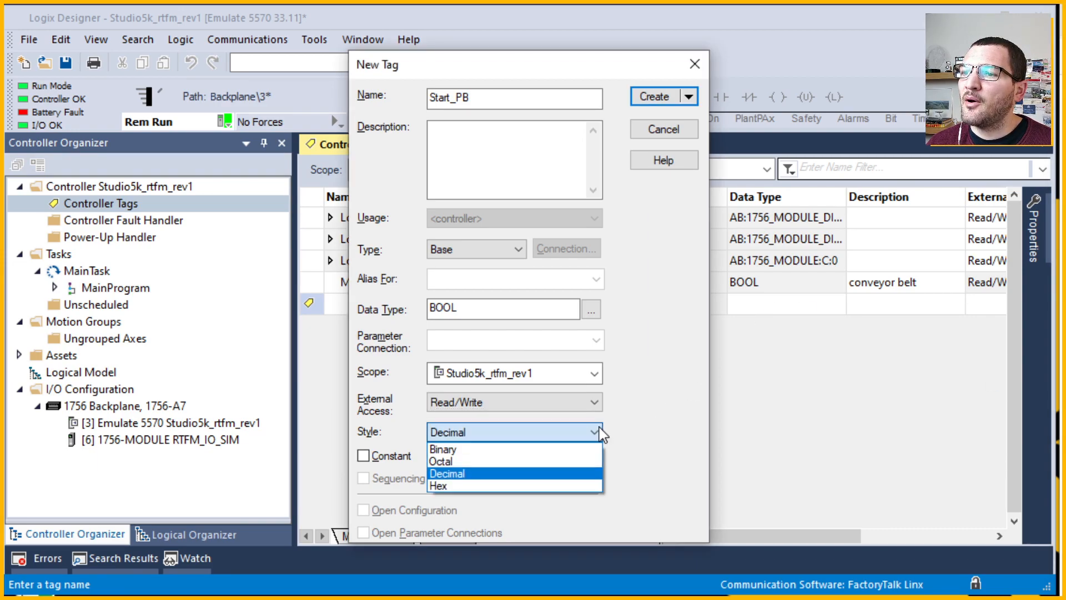
left_click(758, 454)
left_click(566, 437)
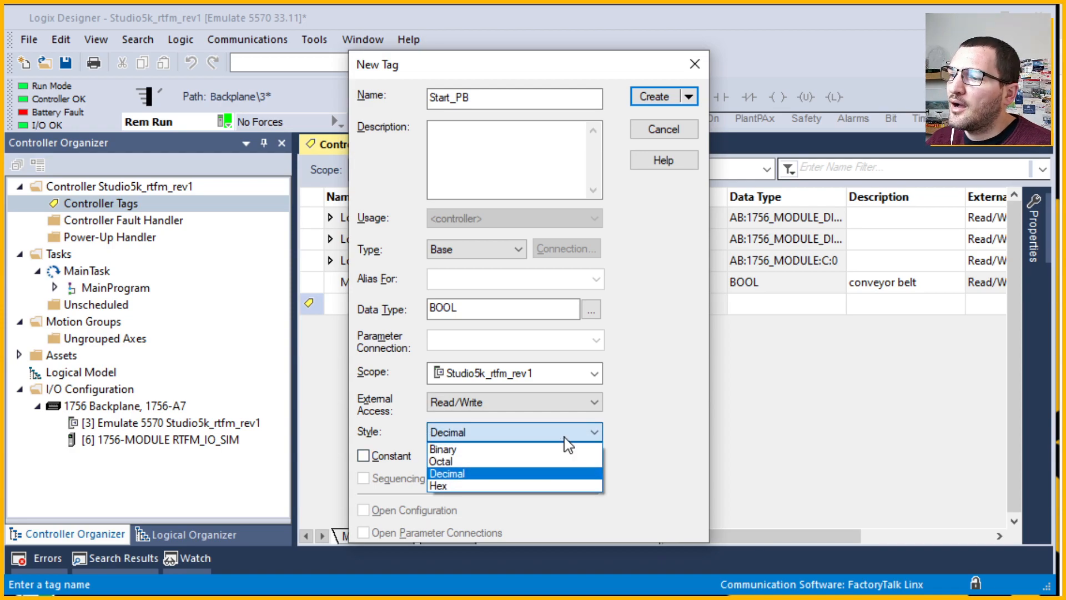
left_click(740, 454)
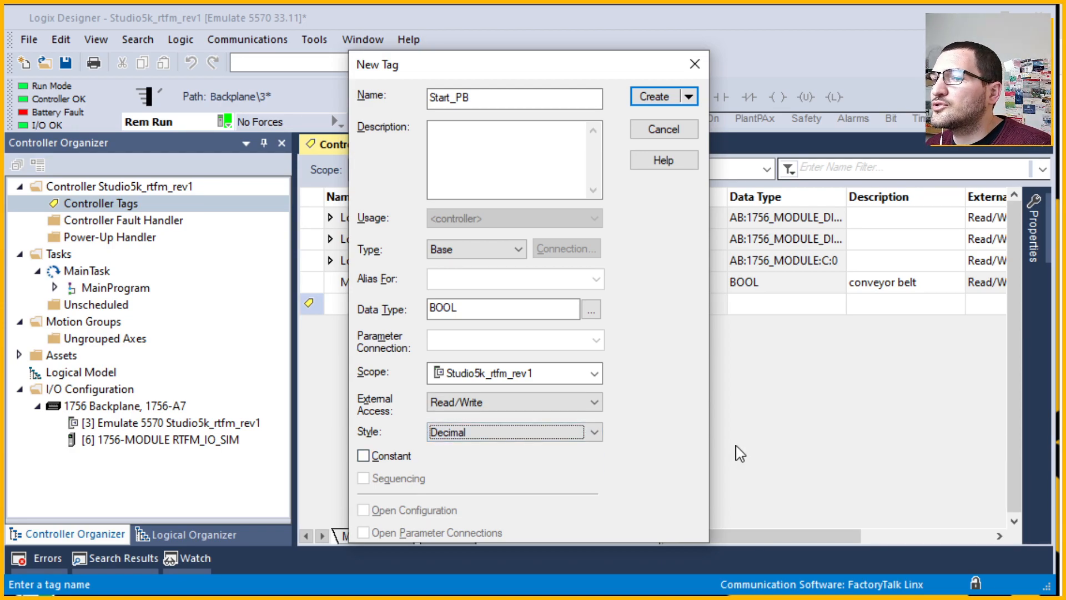
left_click(588, 436)
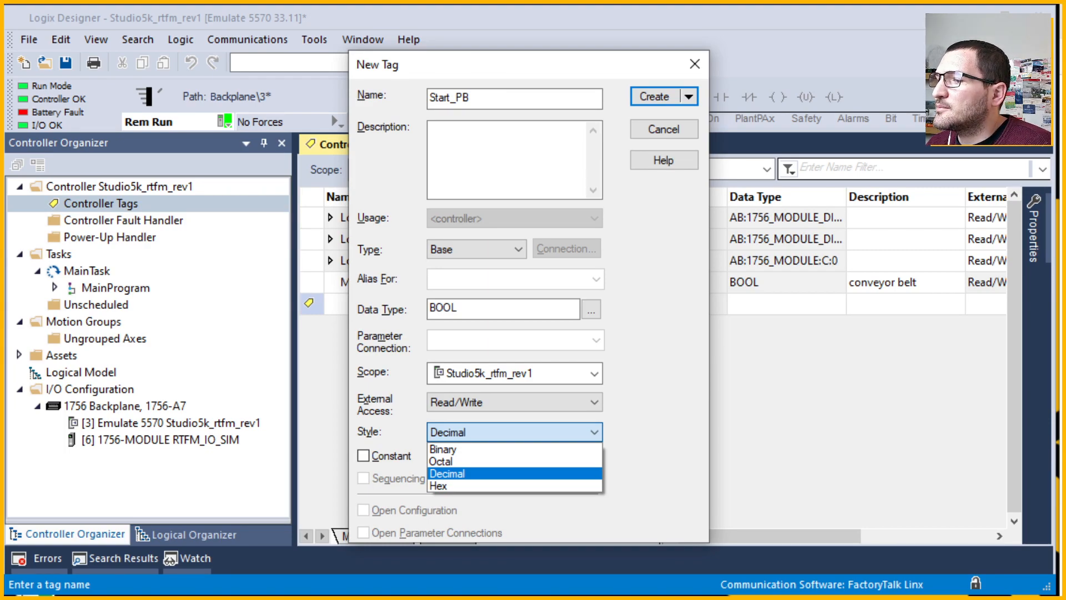
key("alt+Tab")
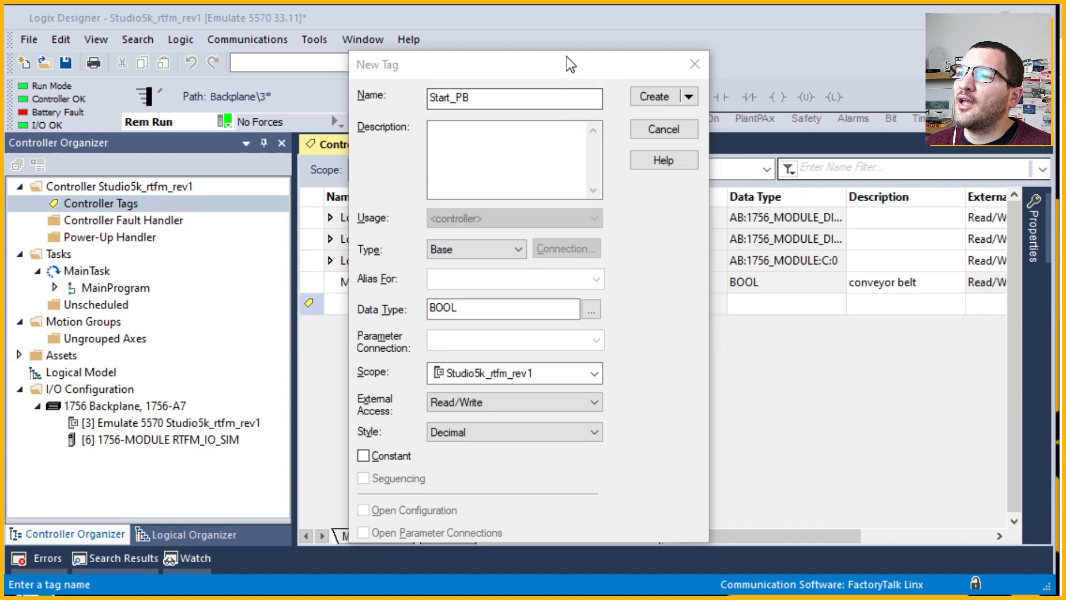
left_click_drag(566, 57, 566, 42)
Create the Start_PB tag and switch to the Monitor Tags view.
left_click(658, 85)
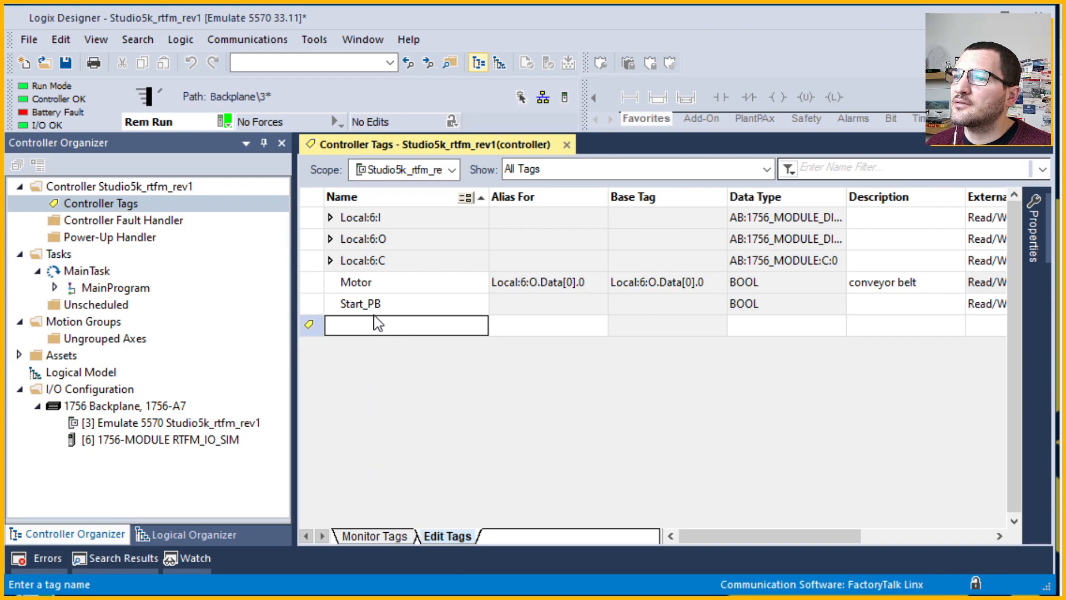
left_click(375, 535)
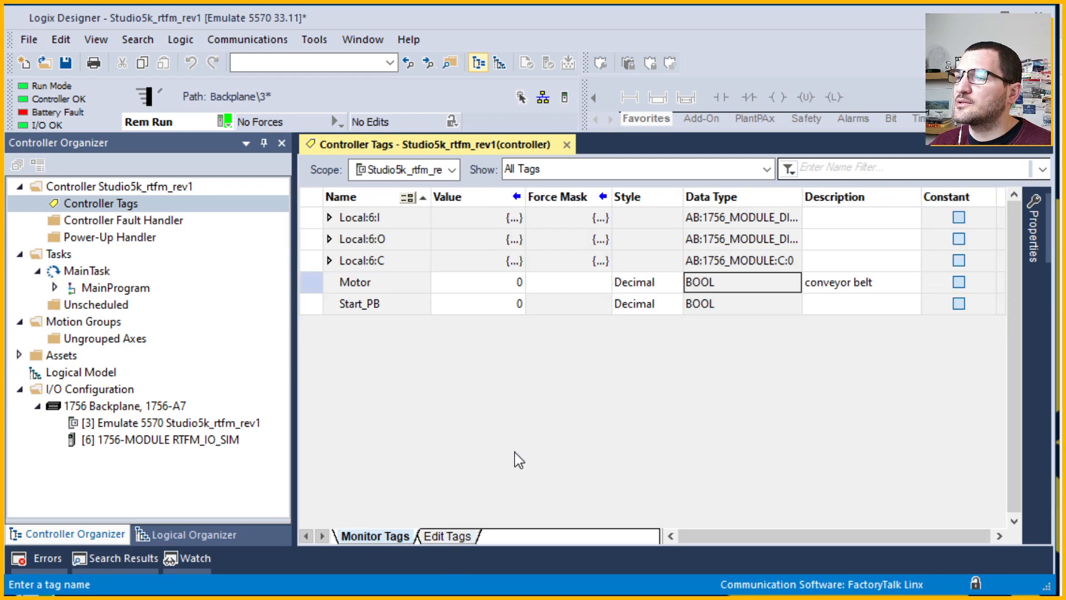
double_click(486, 304)
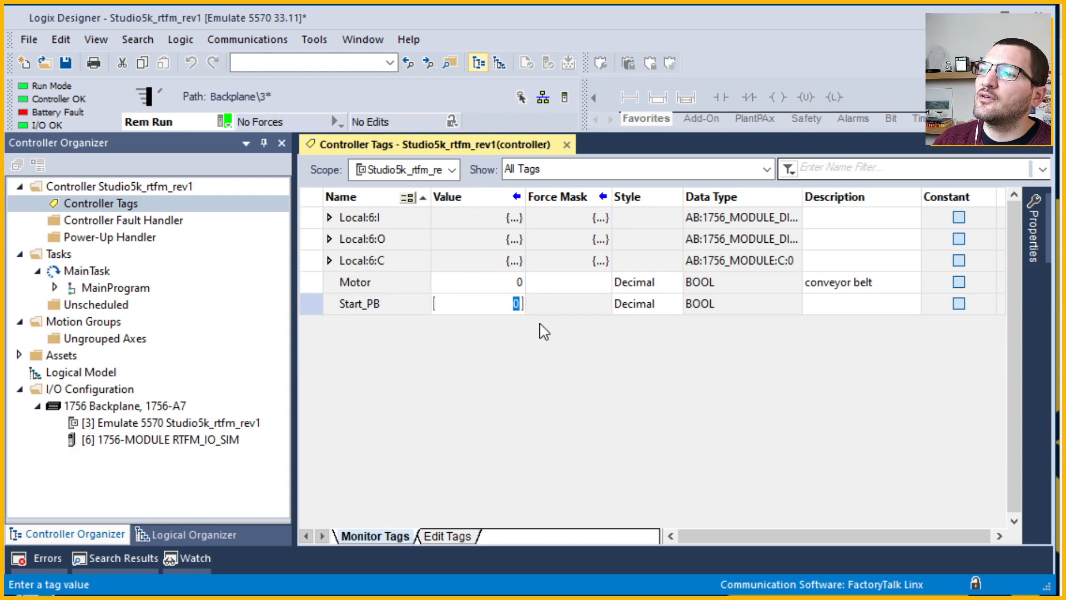
left_click(575, 300)
double_click(493, 304)
left_click(593, 307)
Set Start_PB's display style to Binary, then back to Decimal.
left_click(666, 306)
left_click(673, 304)
left_click(727, 311)
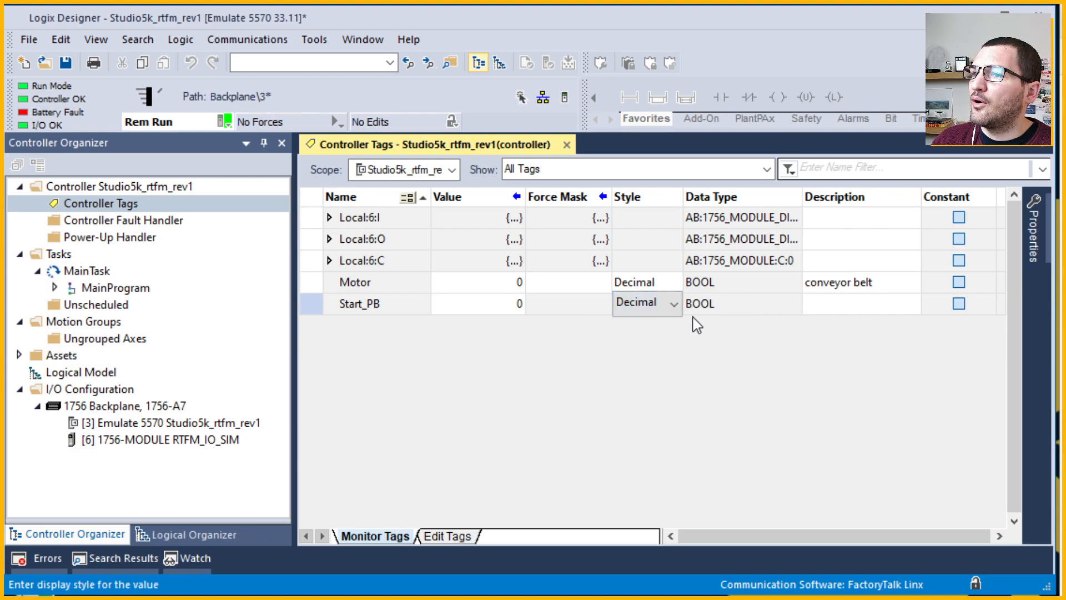
left_click(673, 305)
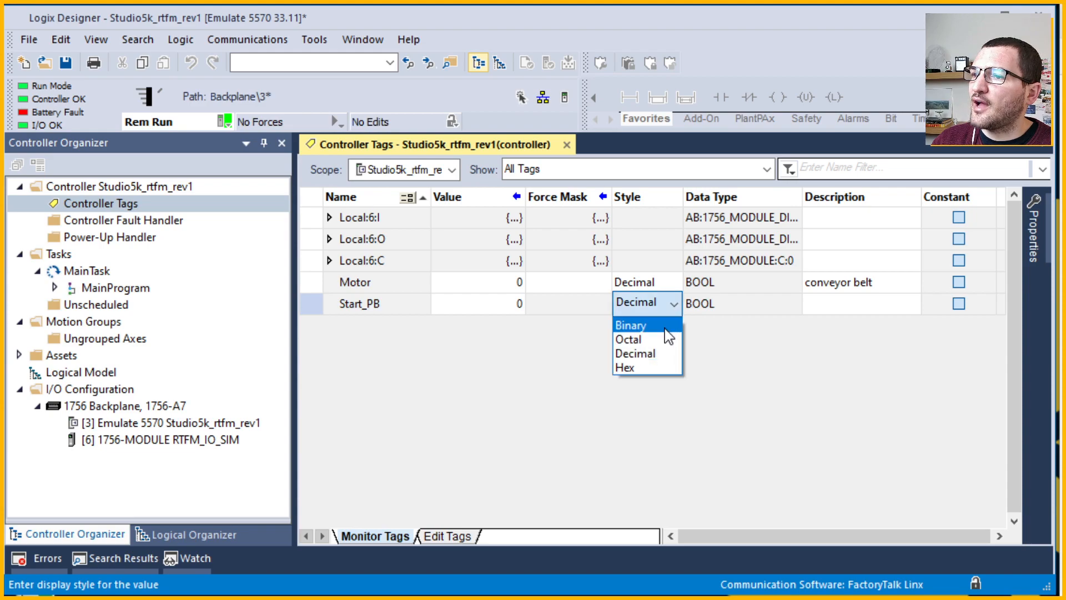
left_click(665, 327)
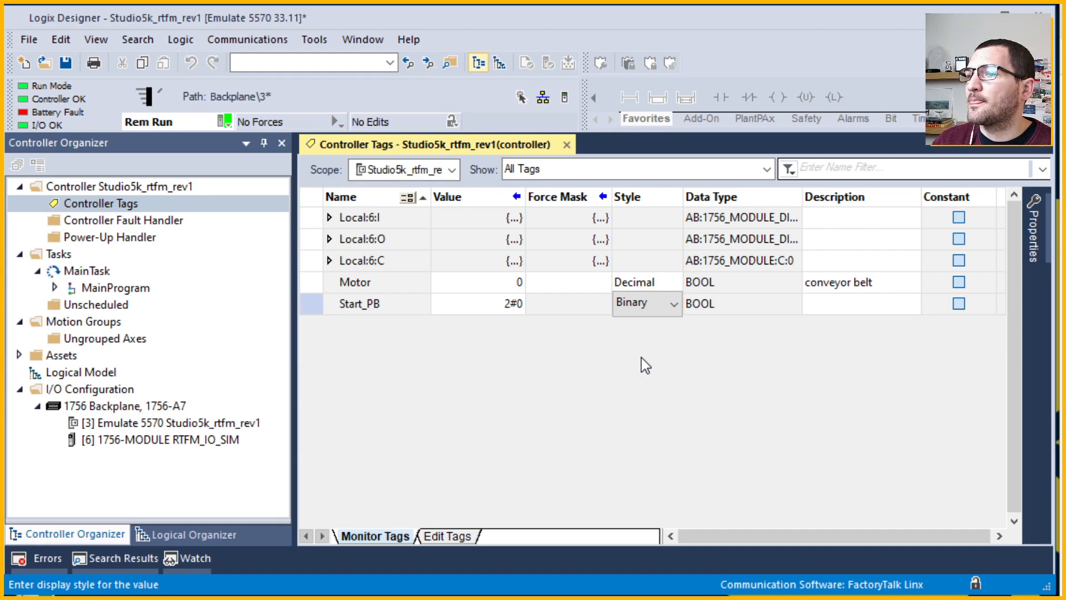
left_click(669, 311)
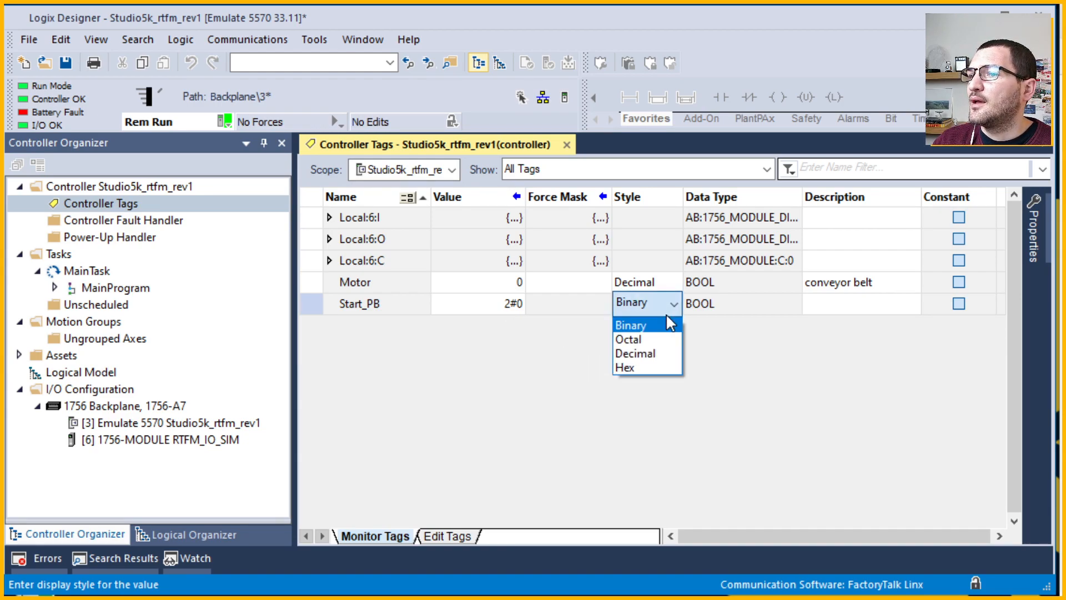
left_click(660, 354)
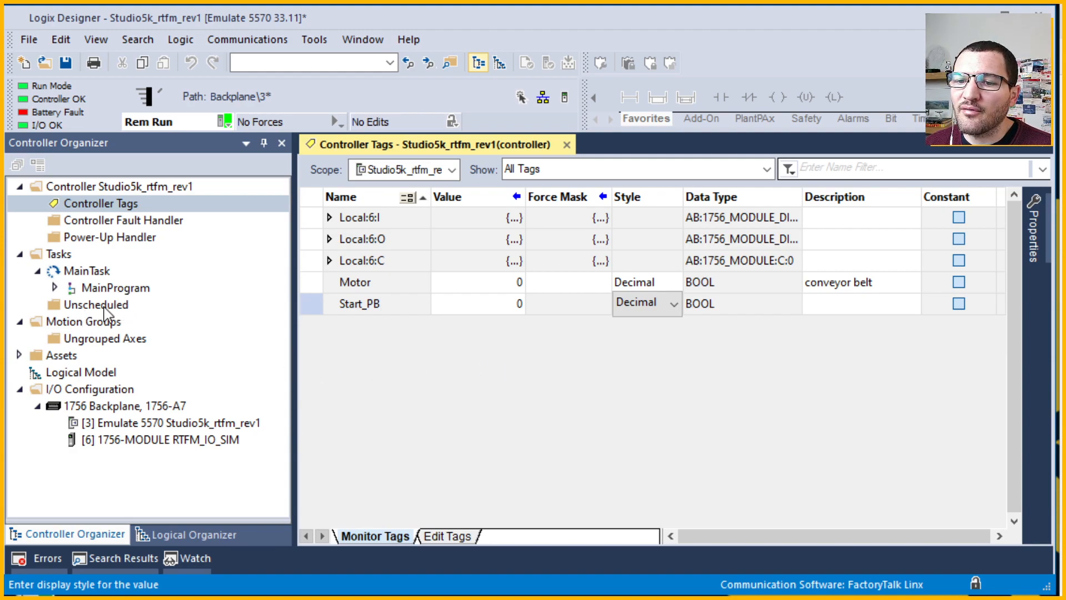
Expand MainProgram, view its Parameters and Local Tags, and open MainRoutine's empty rung 0.
left_click(90, 287)
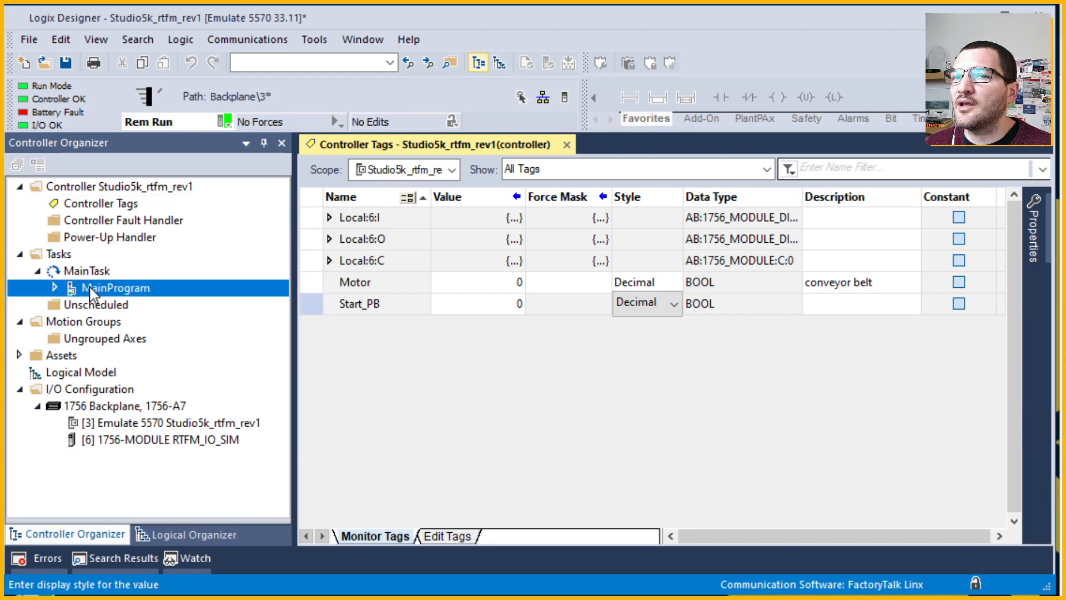
double_click(91, 287)
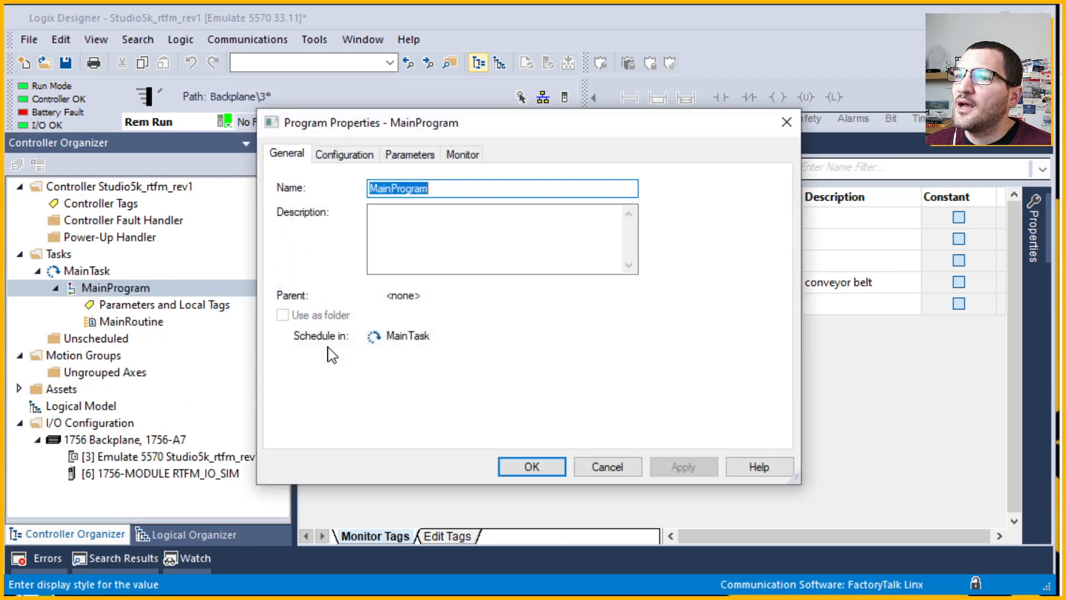
left_click(615, 466)
double_click(169, 306)
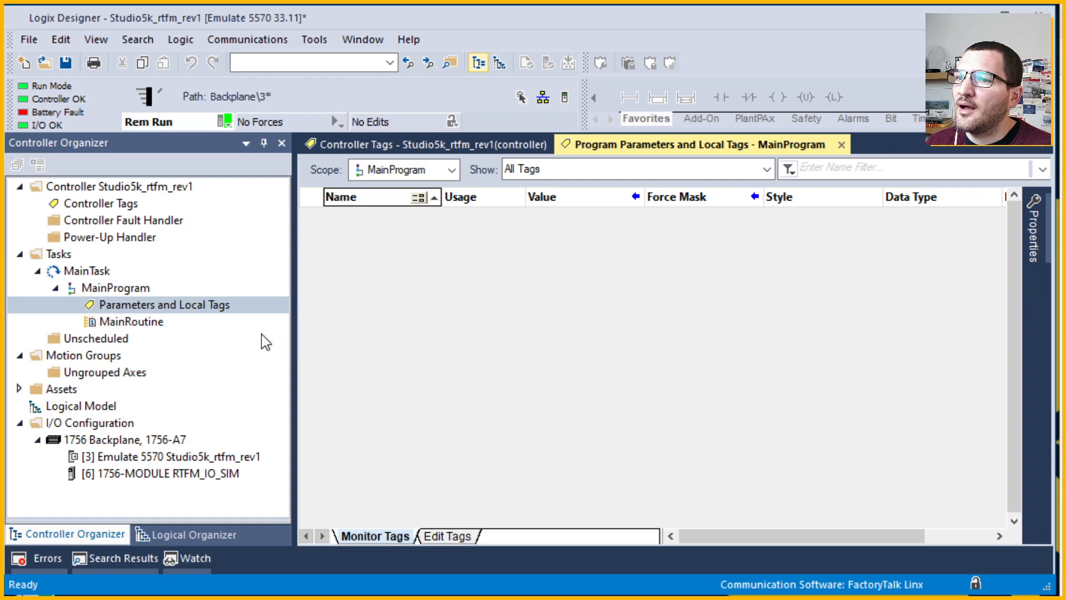
left_click(126, 324)
double_click(127, 324)
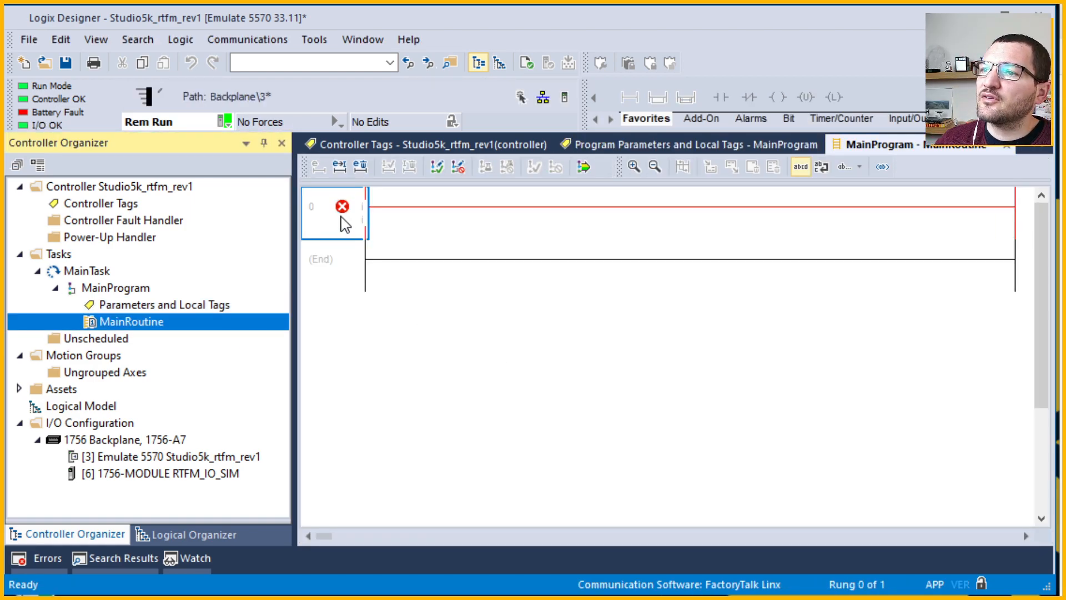
Insert an XIC instruction on rung 0 by entering xic in the rung text editor.
left_click(342, 227)
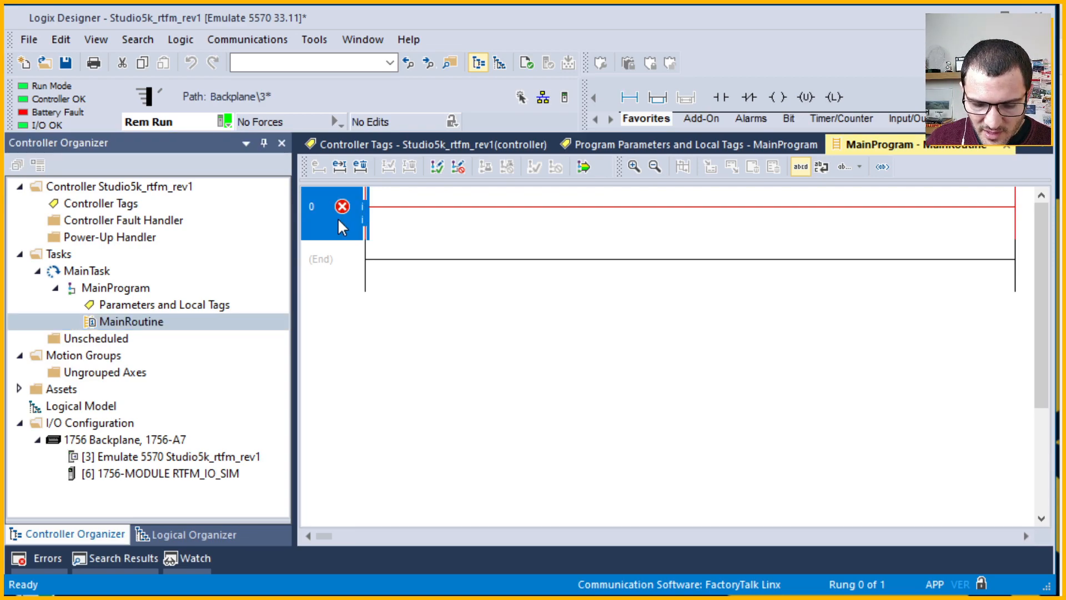
double_click(338, 219)
type("xic")
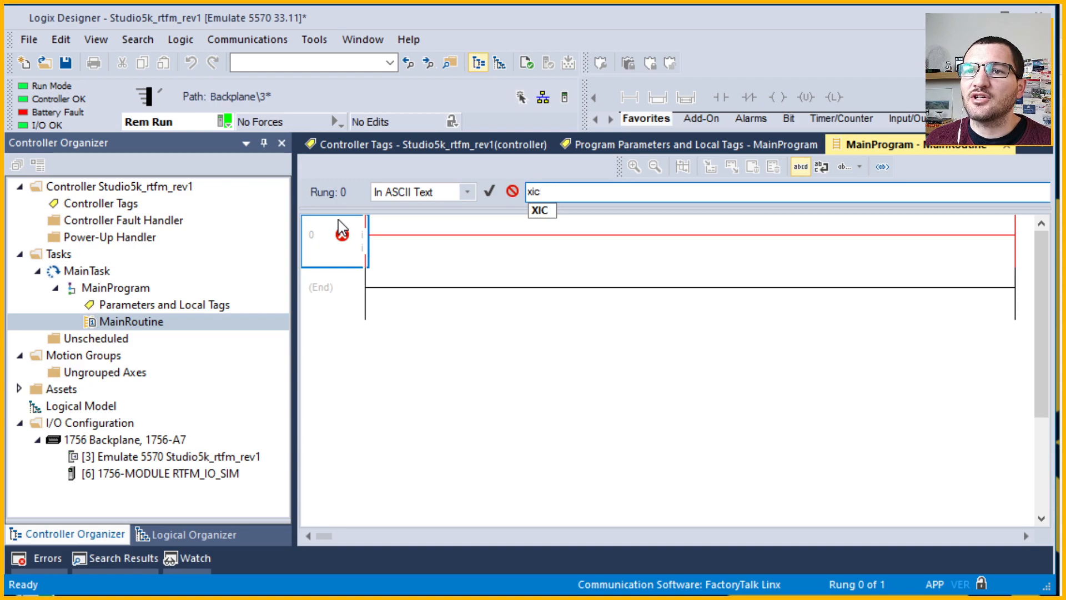
key("Return")
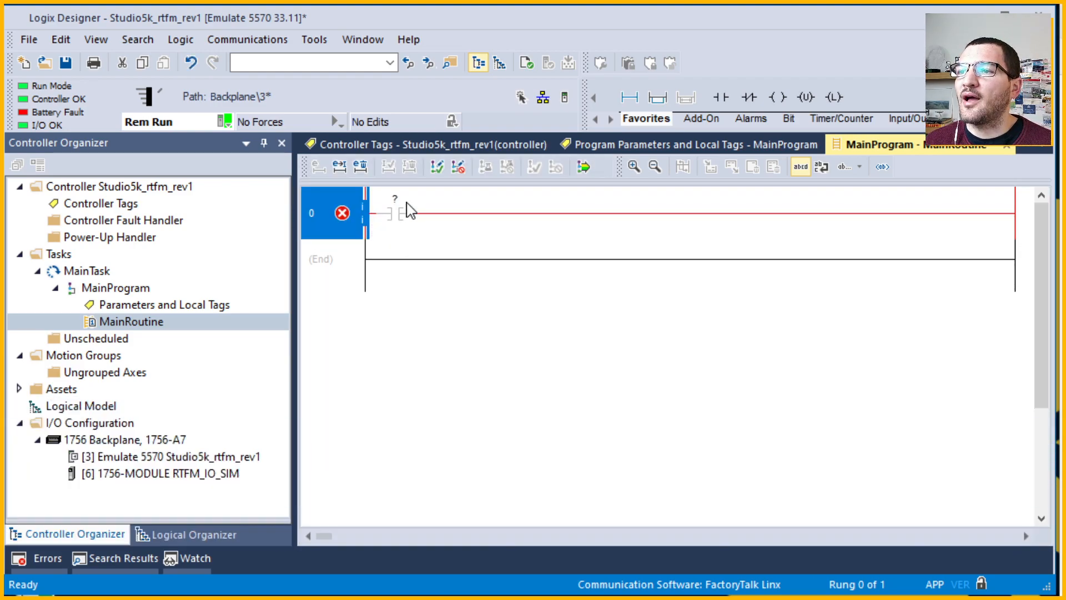
Address the XIC contact to the tag memory_1.
double_click(401, 210)
type("memory_1")
key("Return")
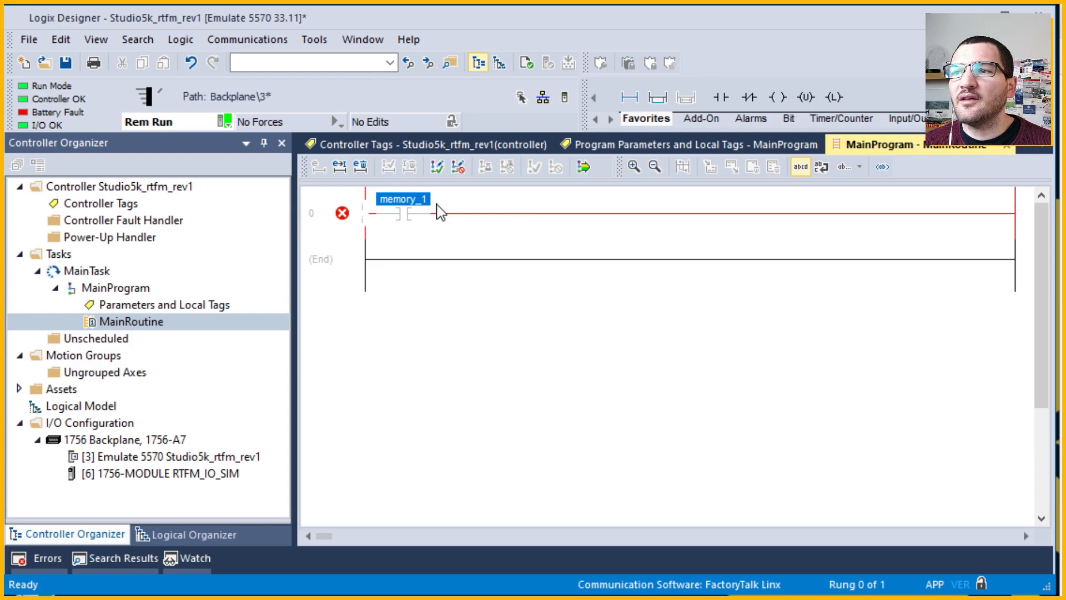
left_click(401, 223)
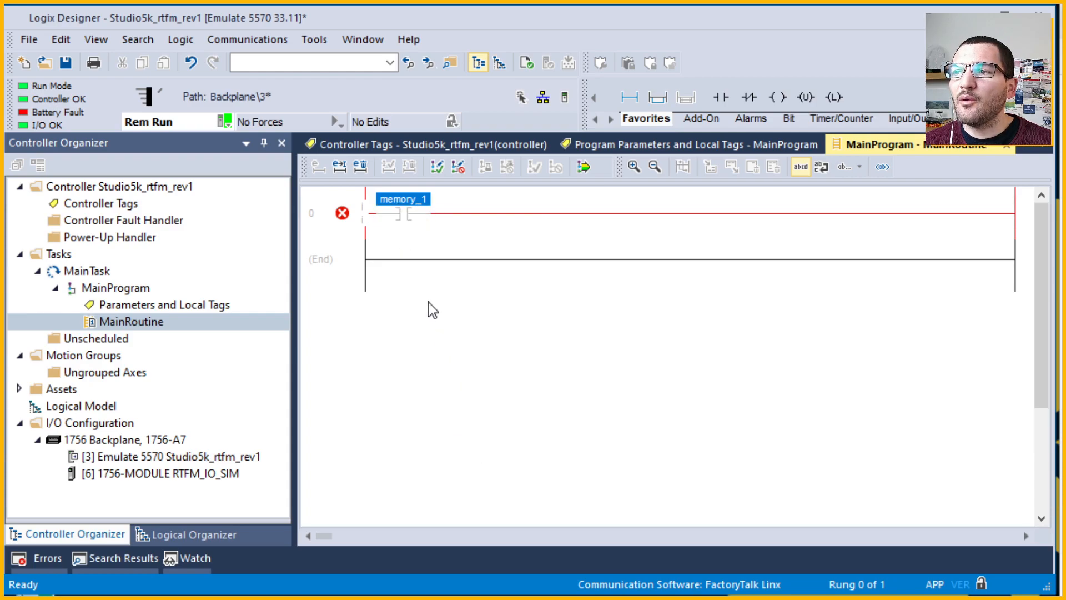
right_click(419, 207)
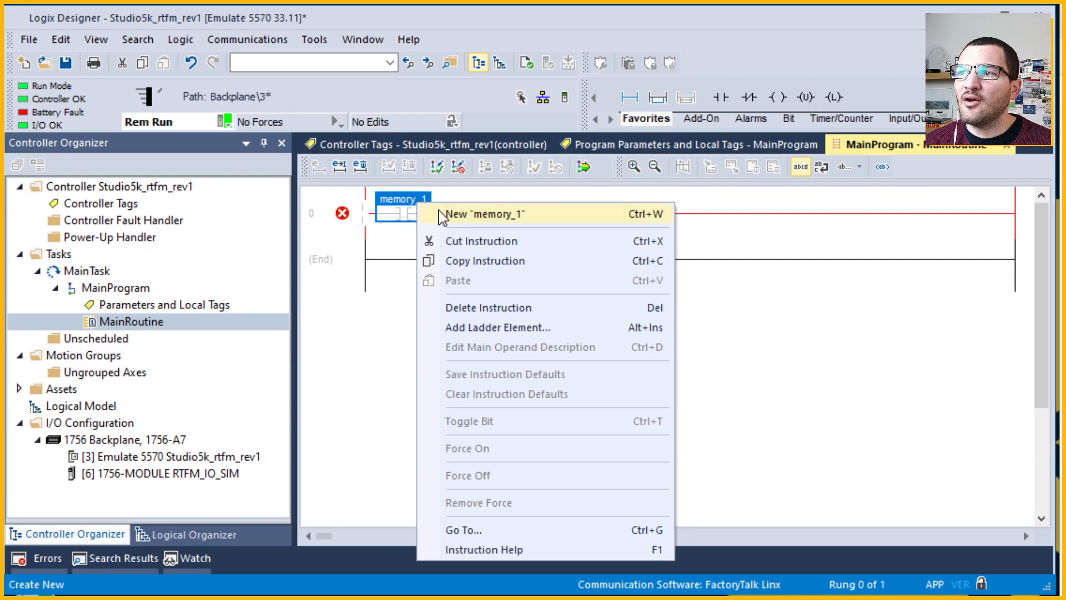
left_click(525, 222)
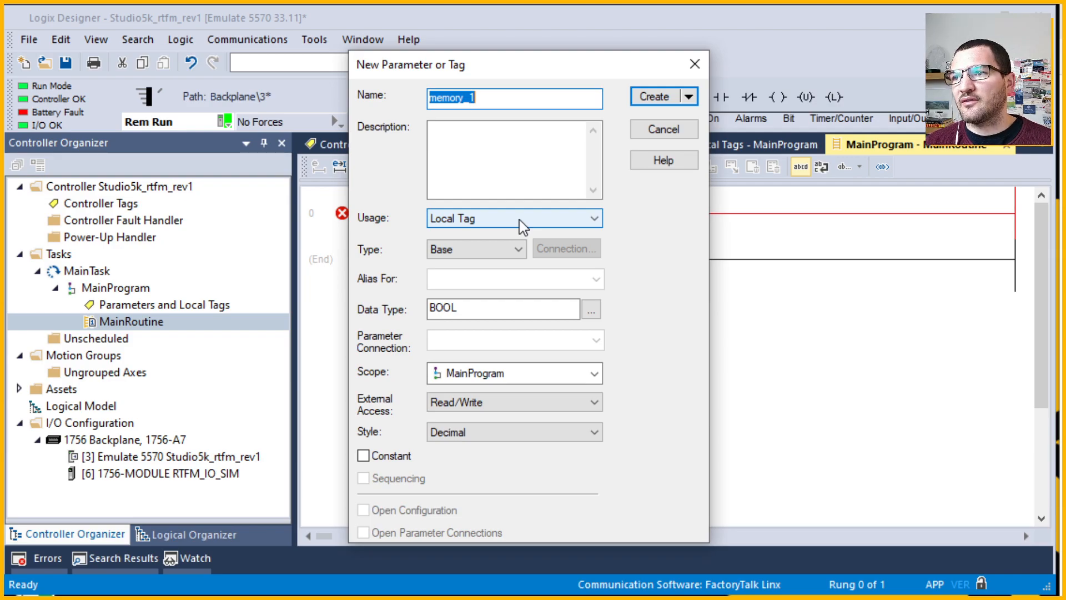
left_click(518, 223)
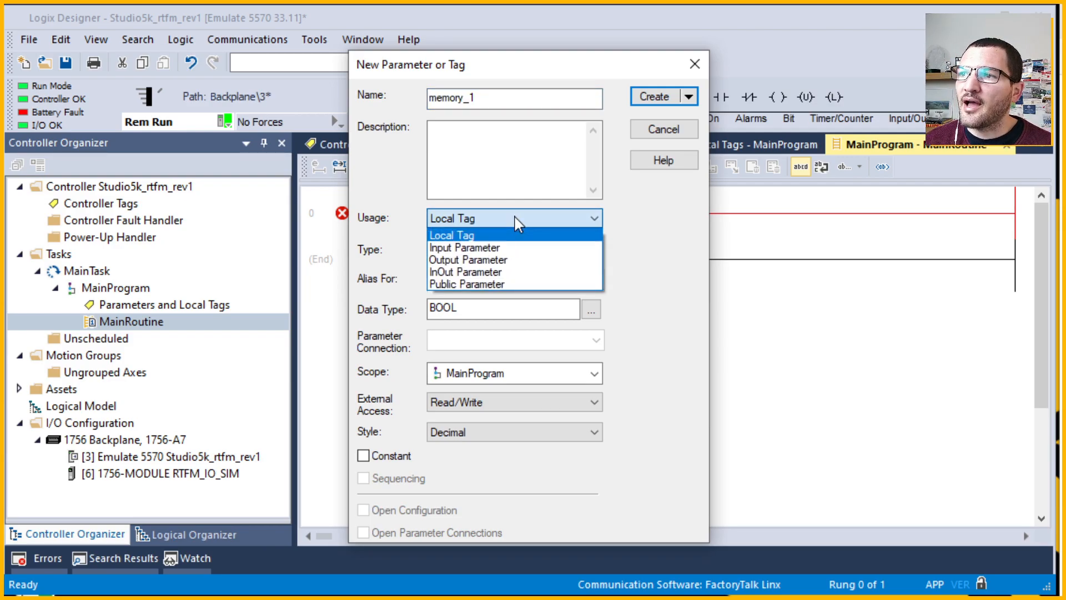
left_click(660, 290)
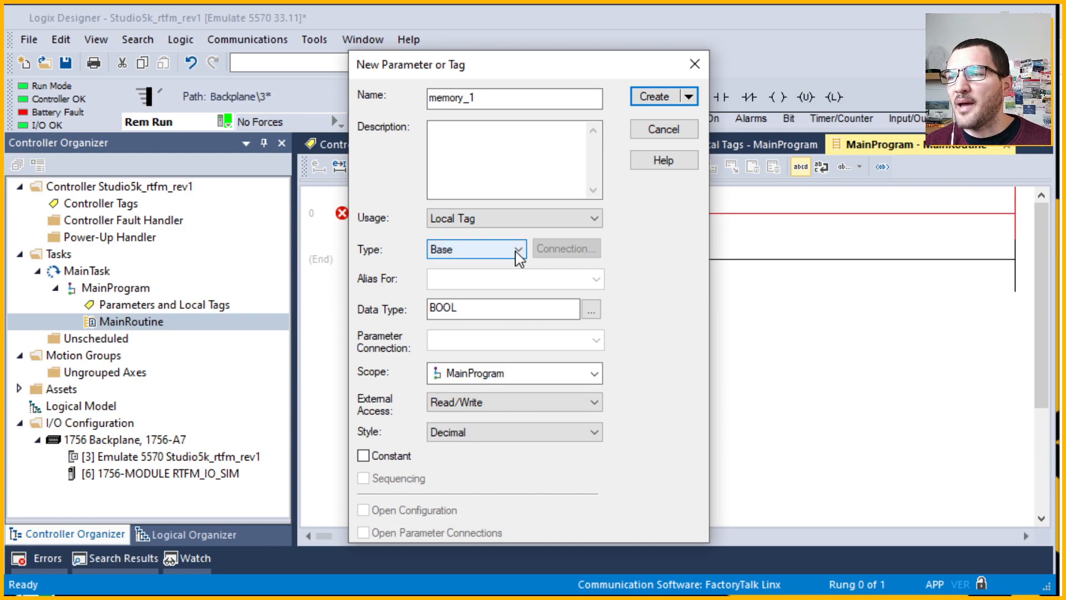
left_click(518, 251)
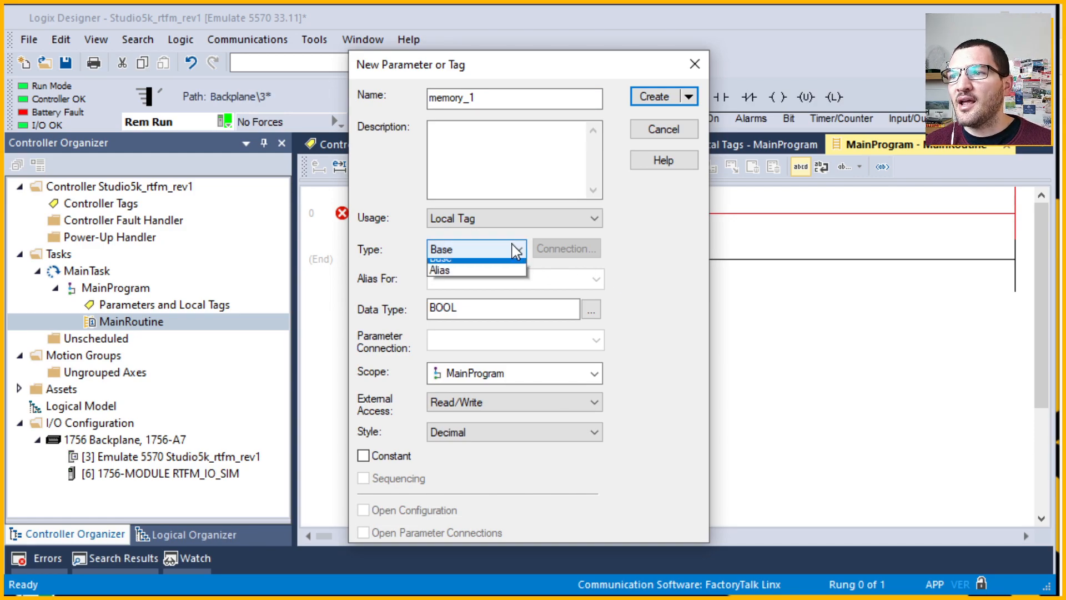
left_click(678, 314)
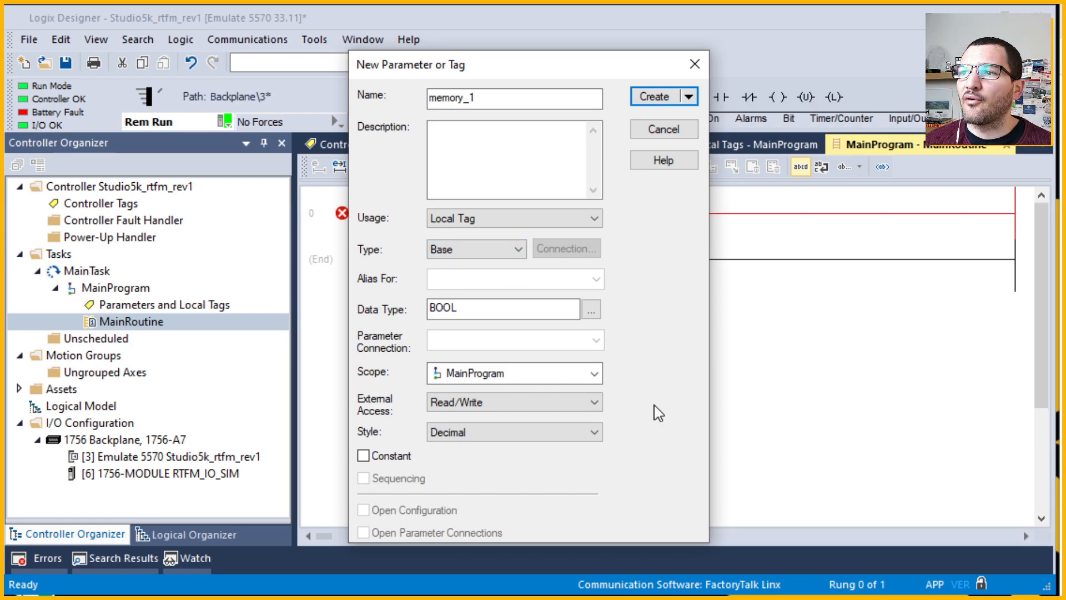
left_click(694, 64)
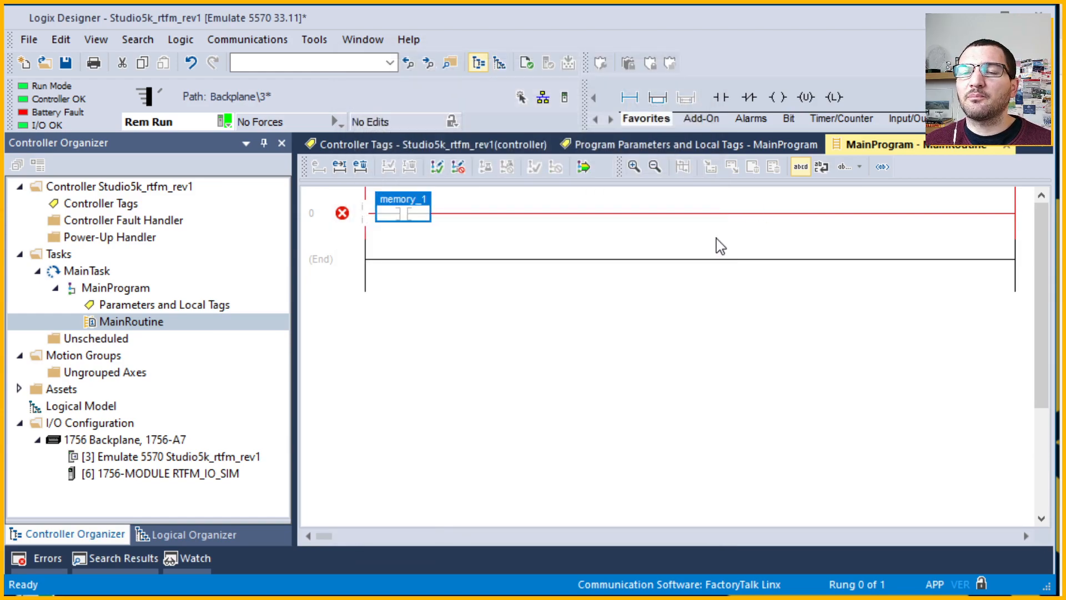